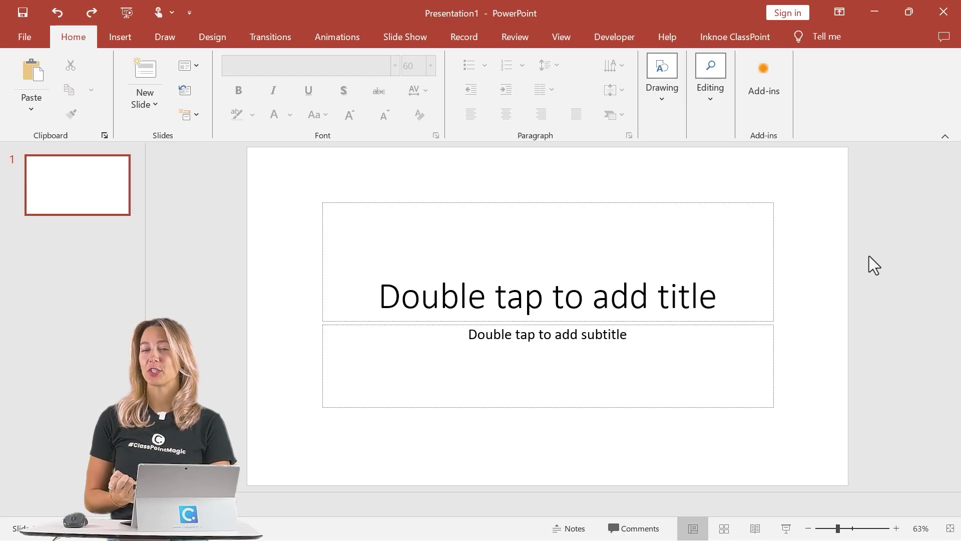
Paste [Type Question Here] into the title and shrink the box to fit
click(590, 307)
text([Type Question Here])
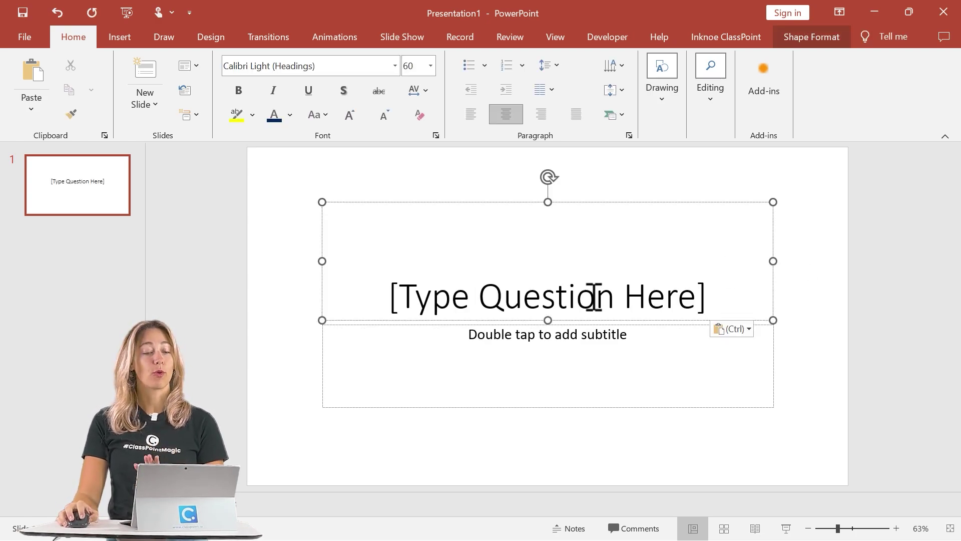
drag(548, 203, 533, 164)
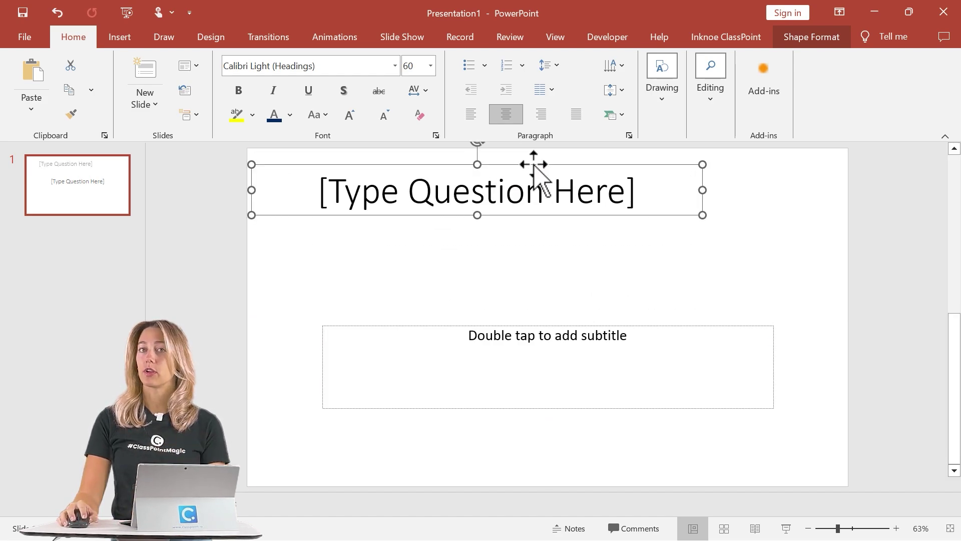
Style the title navy Bauhaus 93 size 60 and delete the subtitle placeholder
triple_click(530, 198)
click(589, 150)
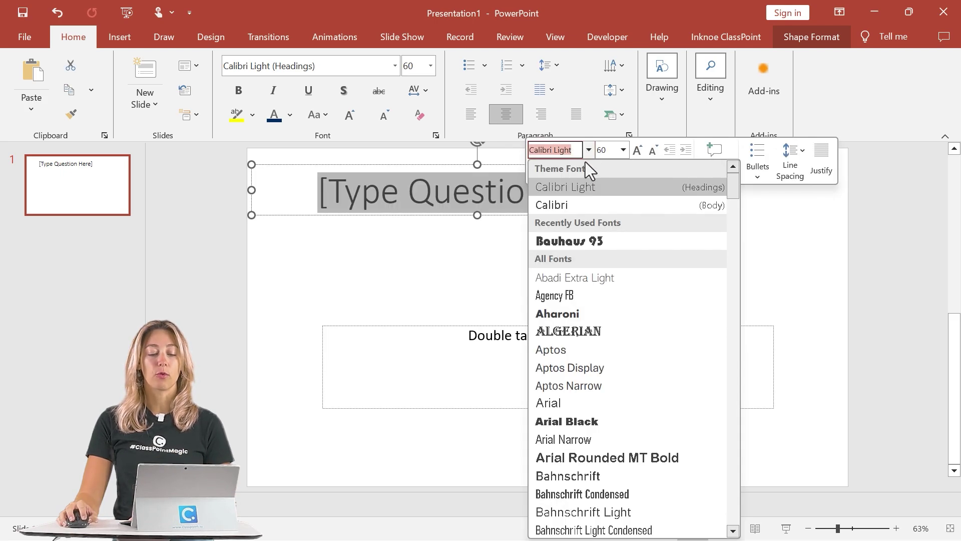
click(587, 244)
click(623, 151)
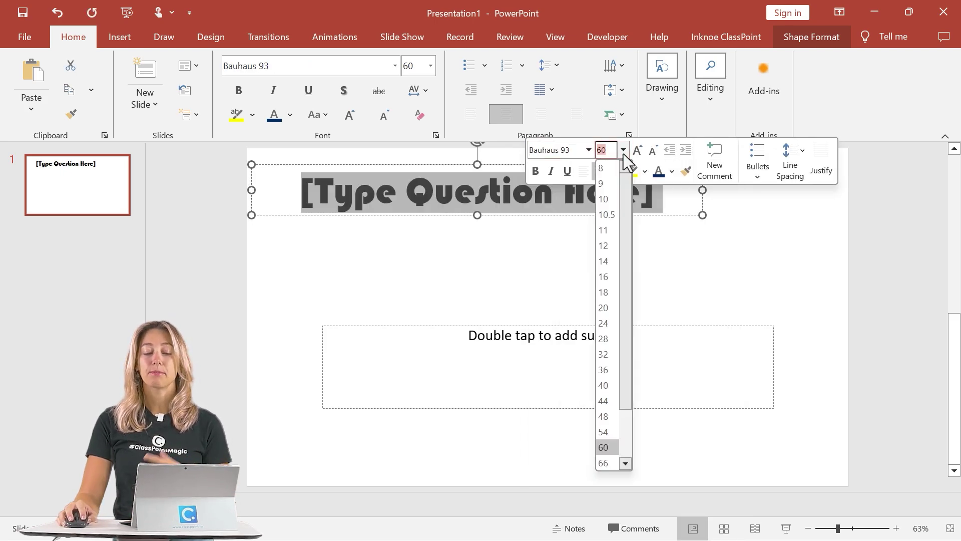
click(623, 150)
click(660, 173)
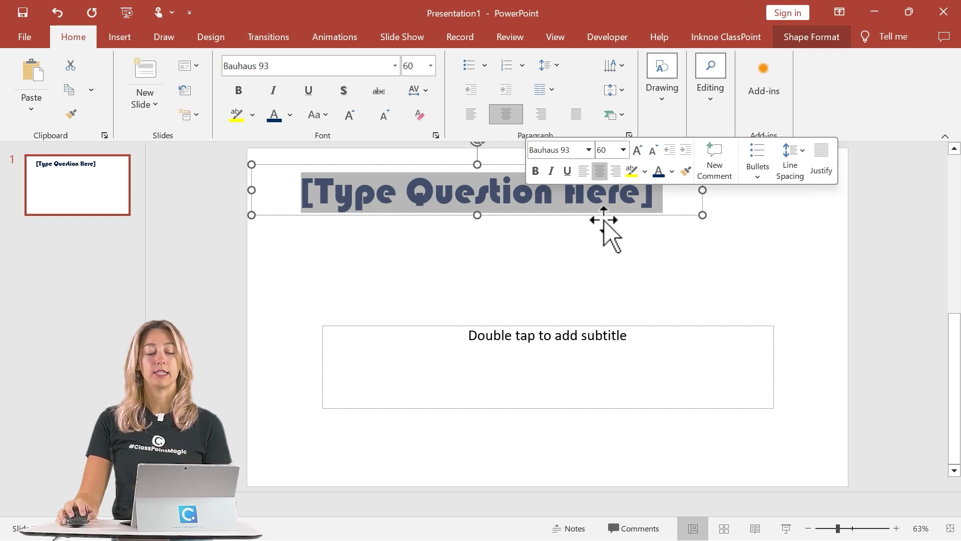
click(676, 204)
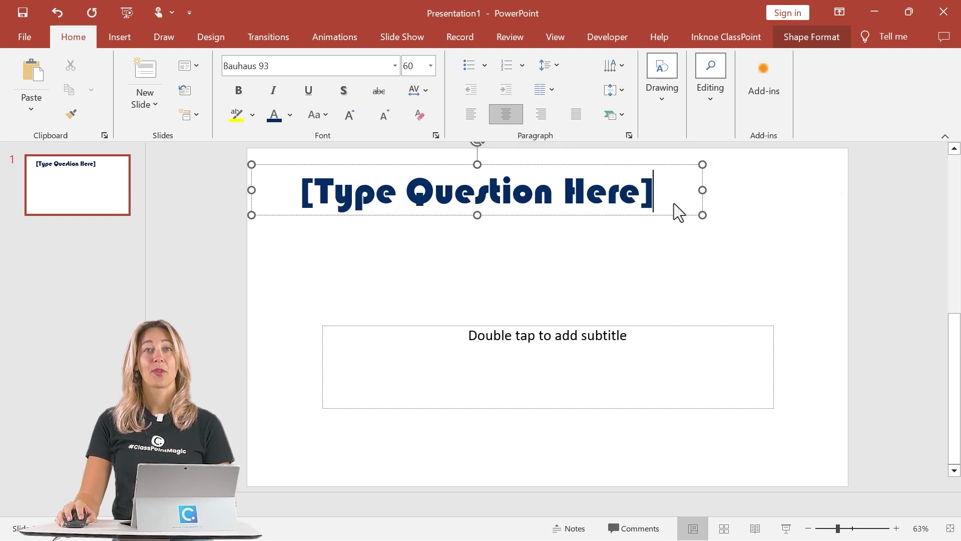
click(691, 325)
key(Delete)
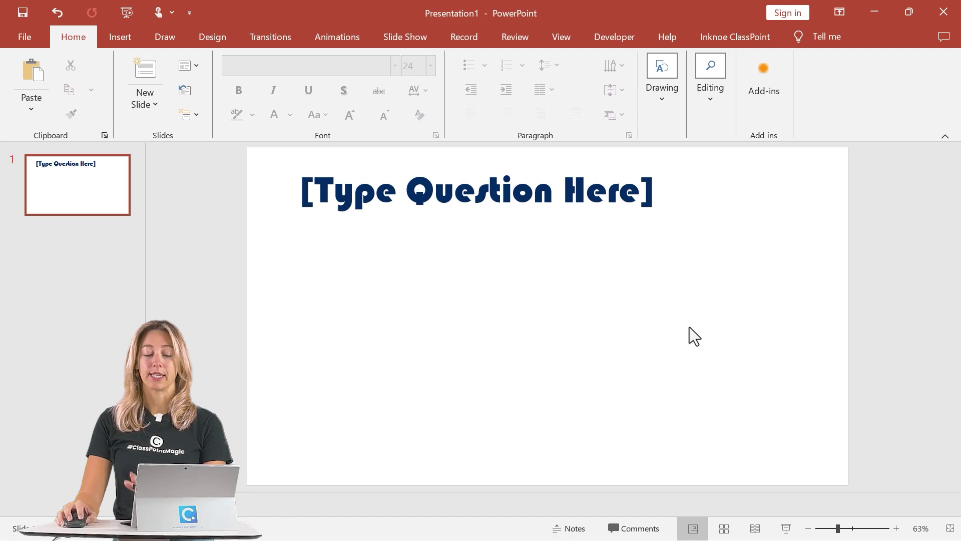
Draw a blue rectangle, copy it into a 2x2 grid, and nudge all four right
click(134, 43)
click(326, 119)
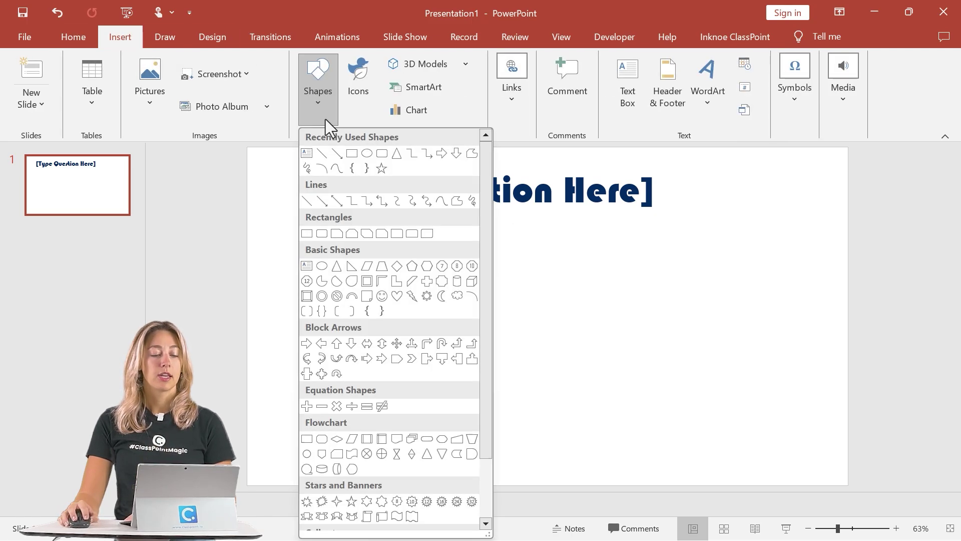
click(381, 153)
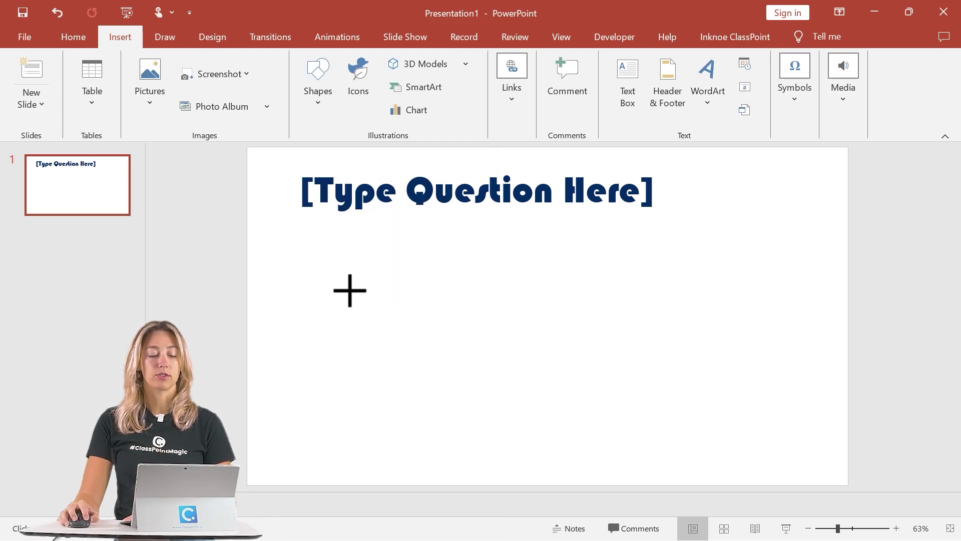
drag(314, 285, 704, 314)
drag(480, 333, 656, 369)
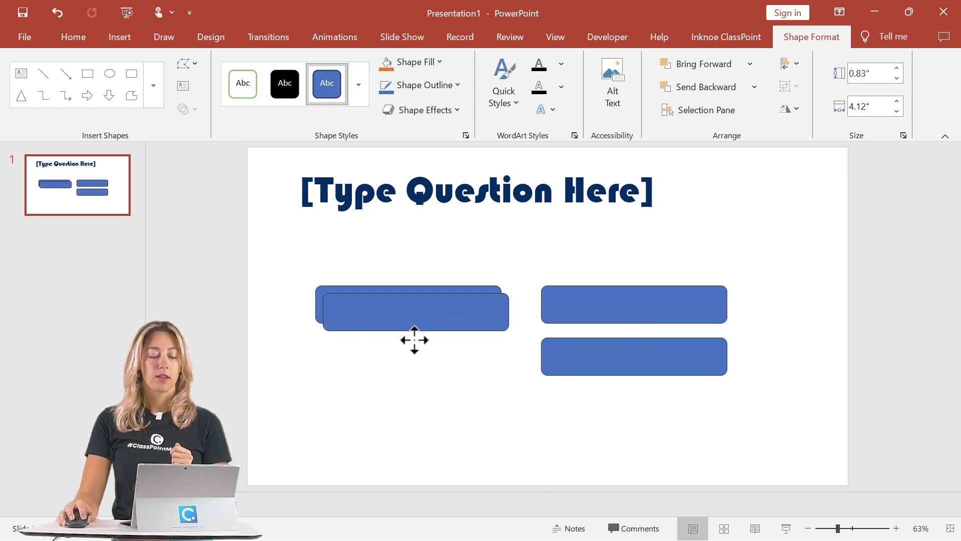
drag(415, 340, 416, 365)
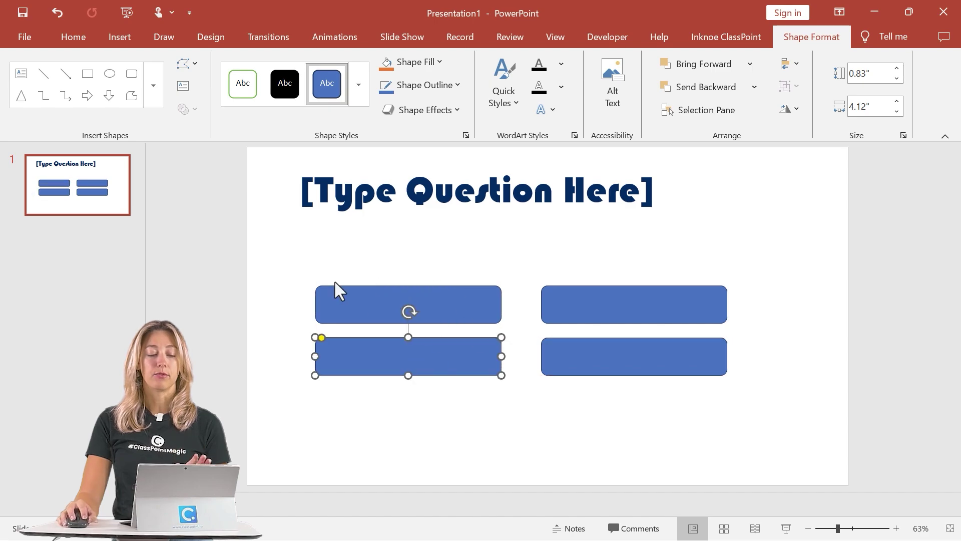
drag(281, 249, 818, 444)
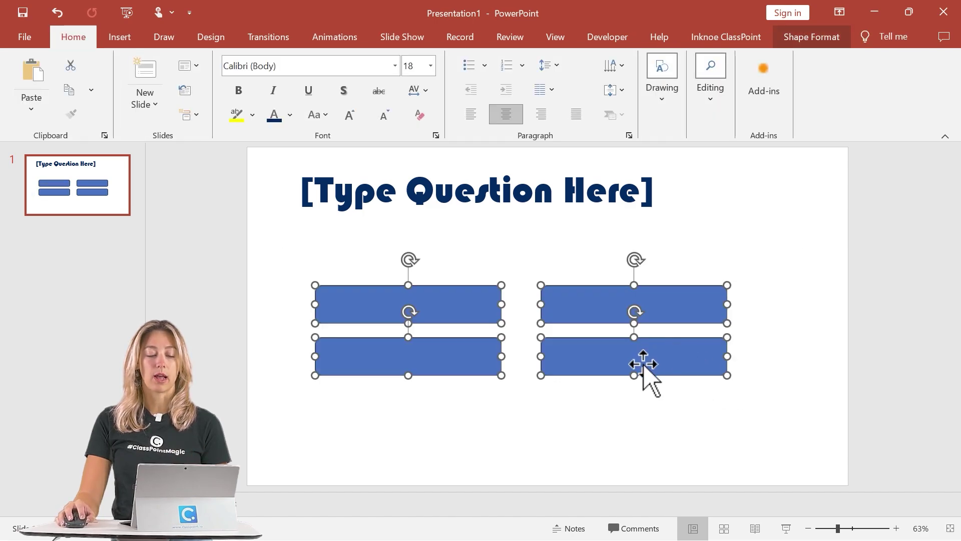
drag(644, 369, 663, 363)
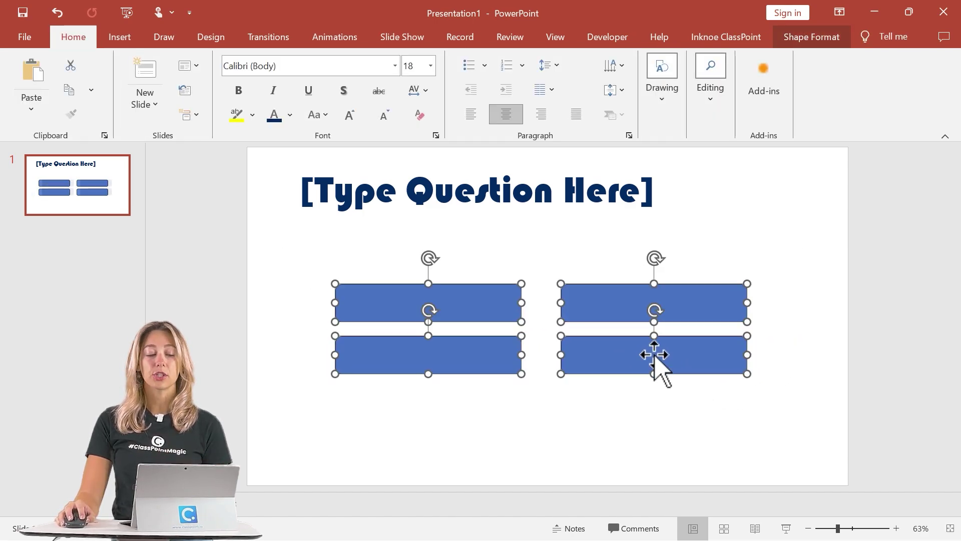
Give the four rectangles a grey fill and a dark blue outline
click(822, 42)
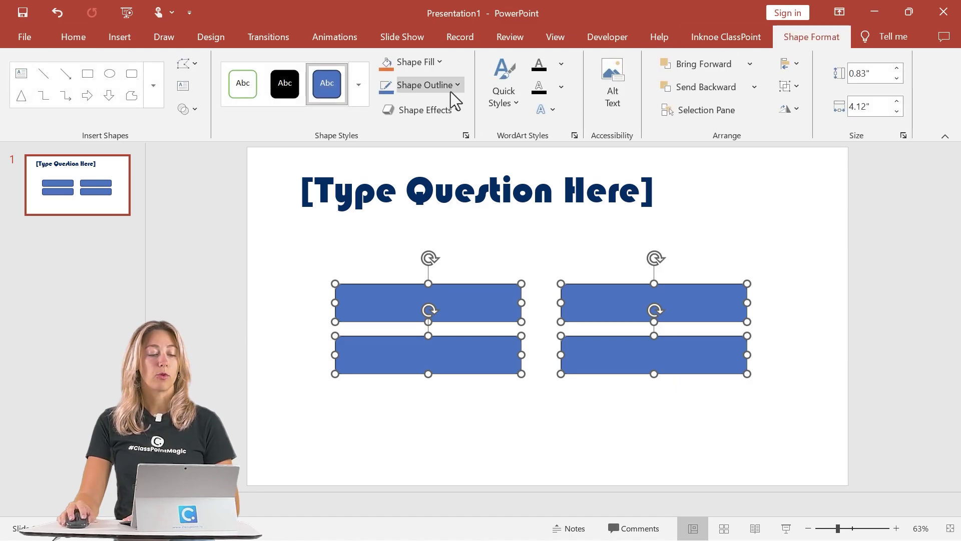
click(438, 63)
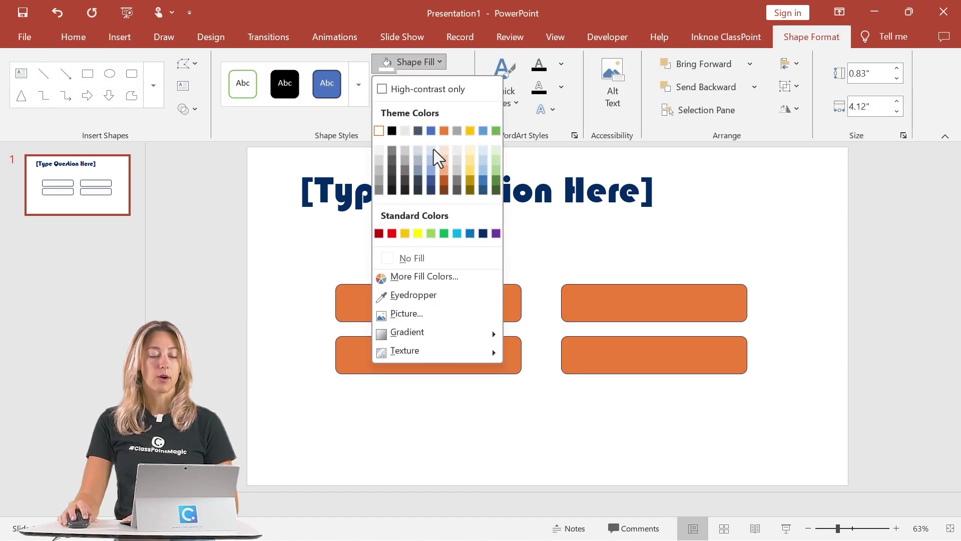
click(406, 148)
click(455, 86)
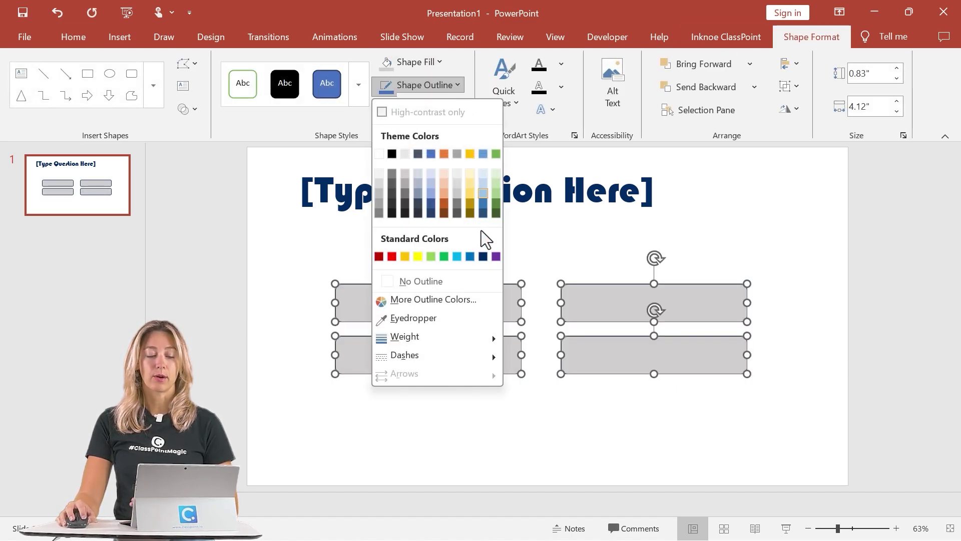
click(483, 257)
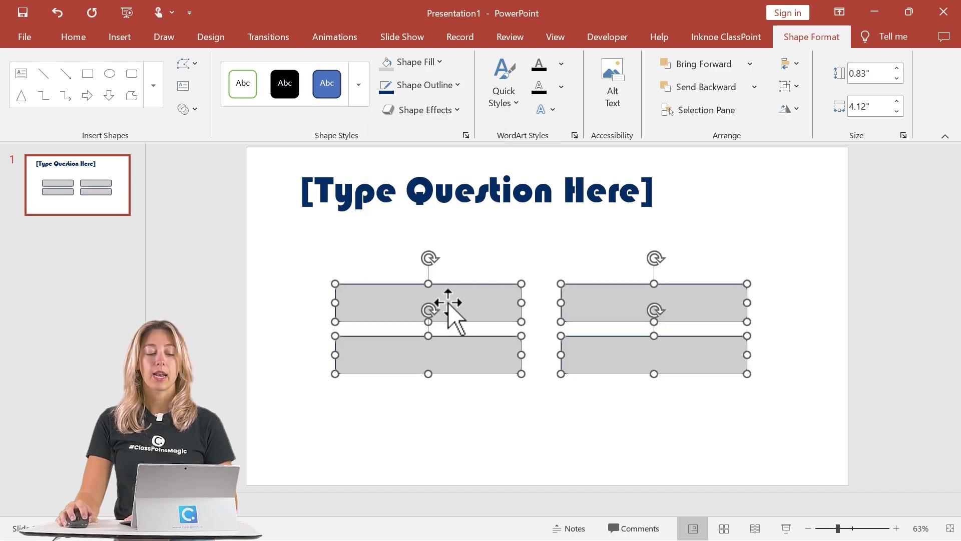
Label the answer boxes A., B., C. and D
click(509, 262)
click(457, 302)
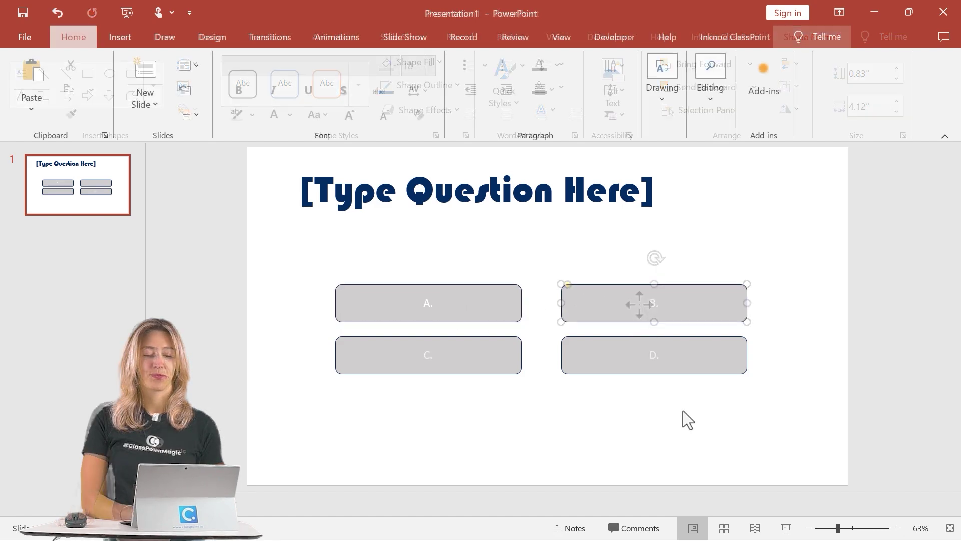
click(683, 412)
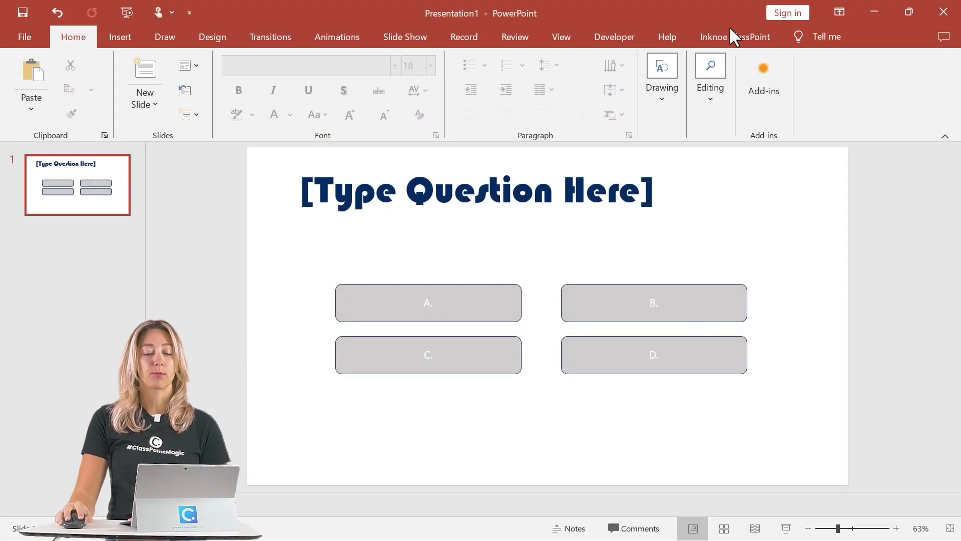
Switch to the Inknoe ClassPoint ribbon to show its quiz tools
click(722, 39)
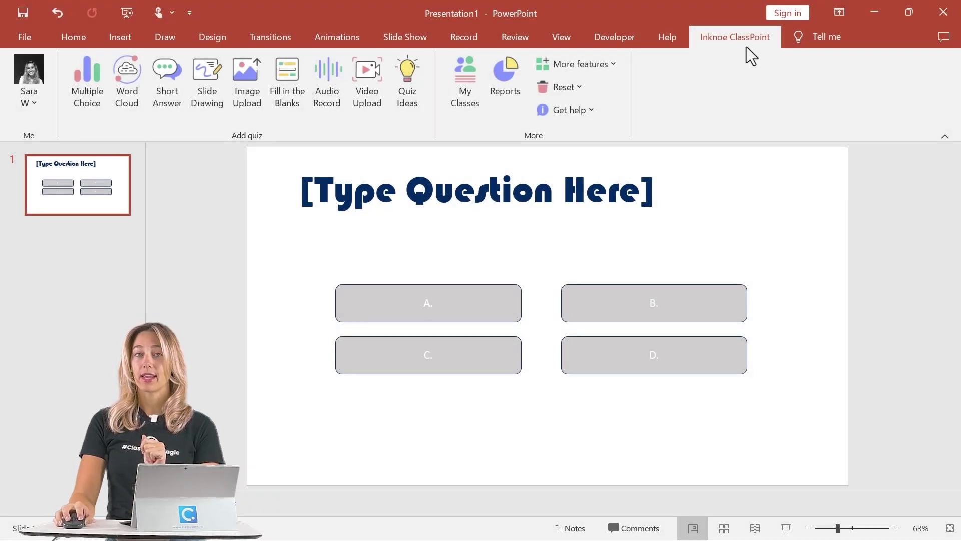
Insert a four-choice ClassPoint Multiple Choice button below the boxes, with A marked correct
click(87, 113)
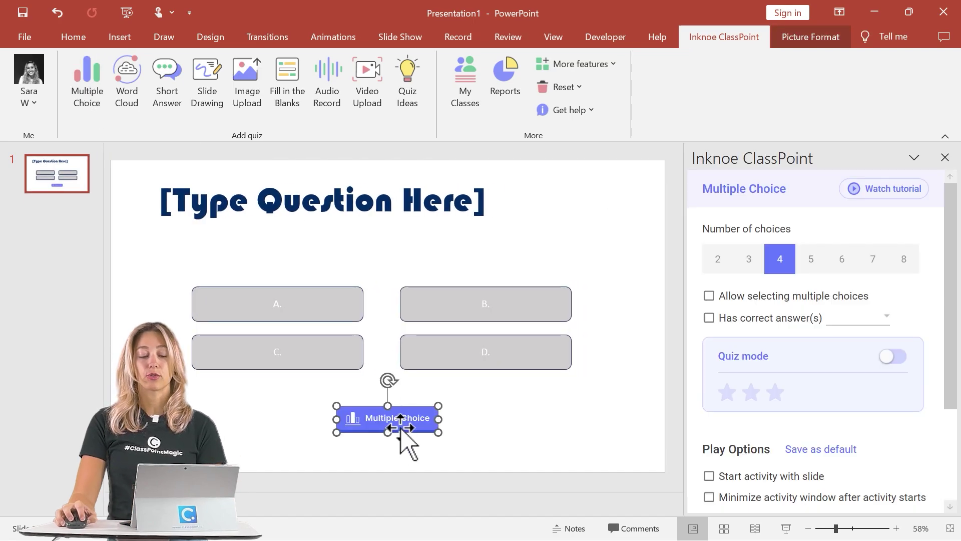
mouse_move(410, 421)
mouse_down()
mouse_move(584, 219)
mouse_move(453, 391)
mouse_move(407, 412)
mouse_up()
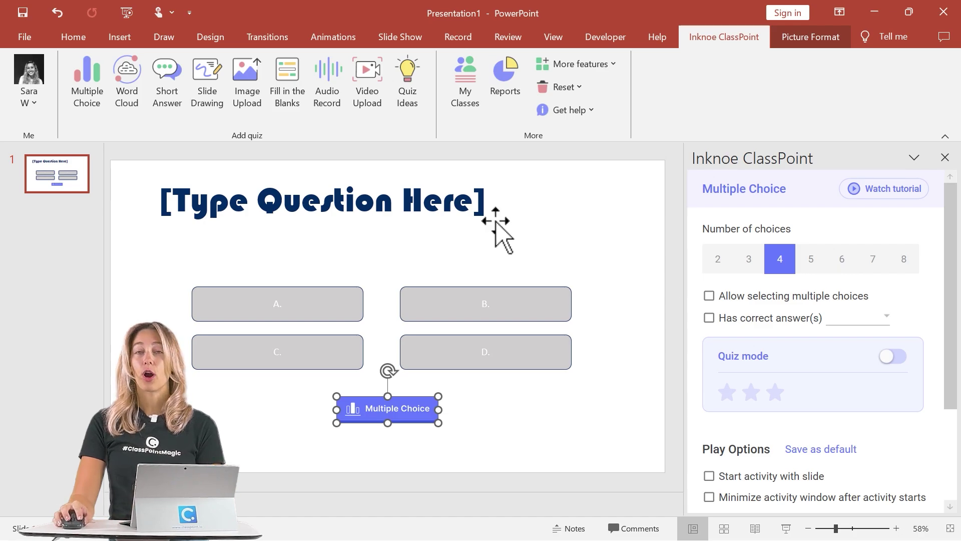
click(769, 318)
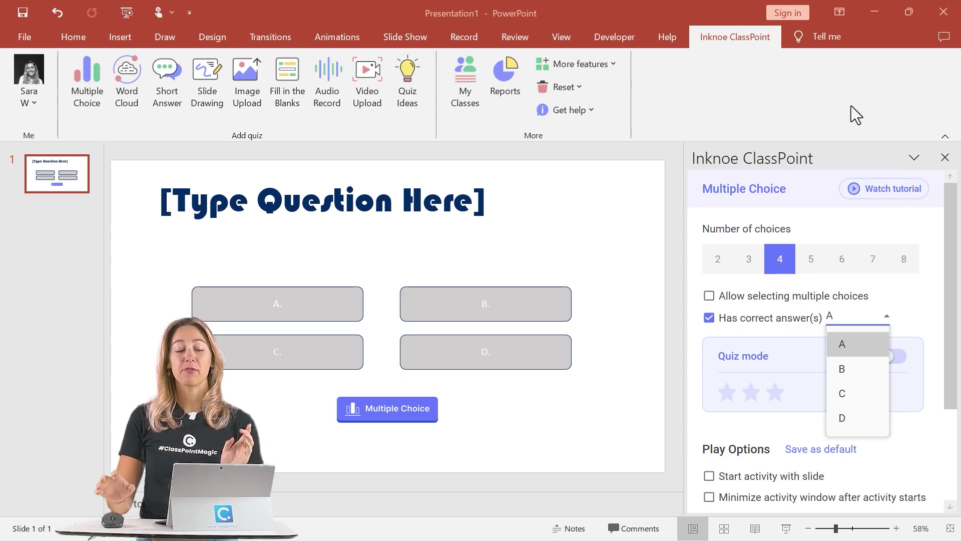
Save the presentation as 'Quiz Template' in PowerPoint Template format
click(24, 37)
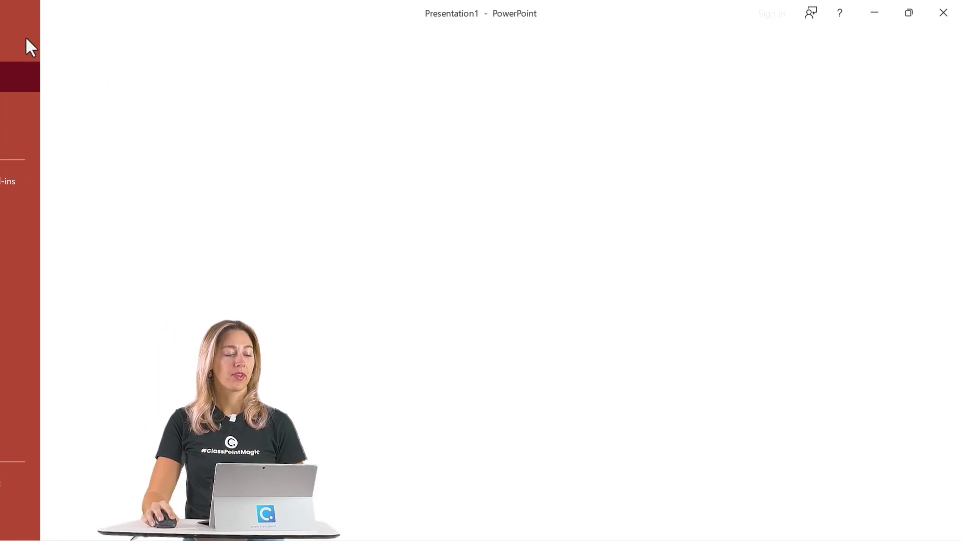
click(65, 275)
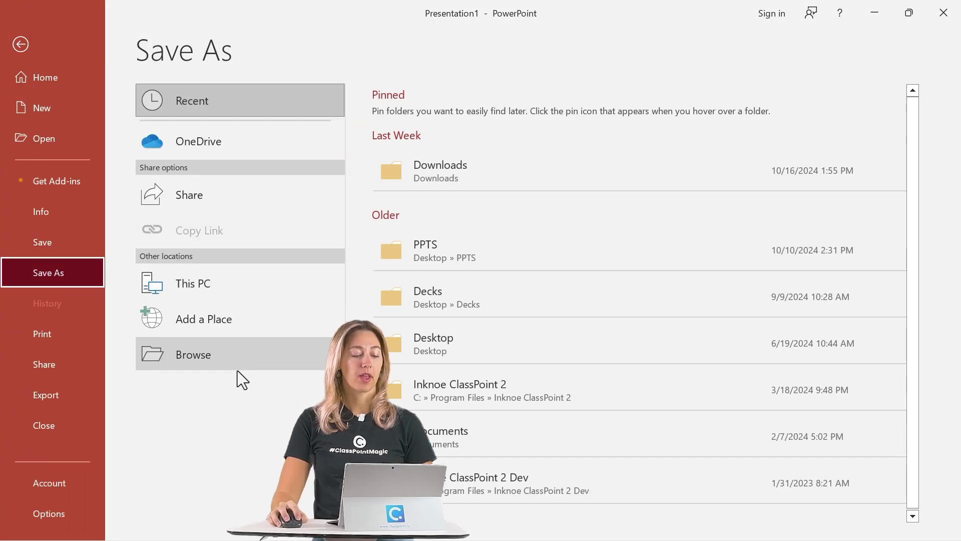
click(233, 359)
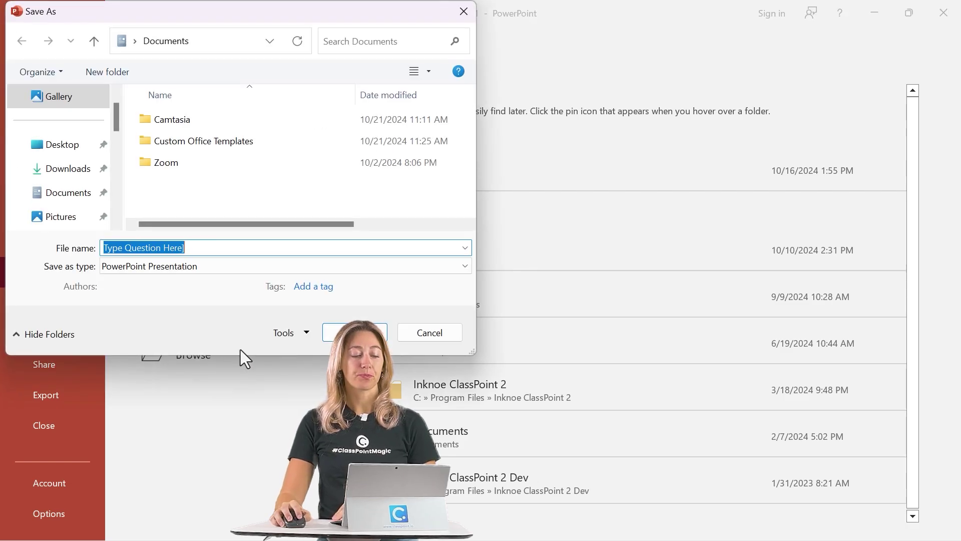
key(BackSpace)
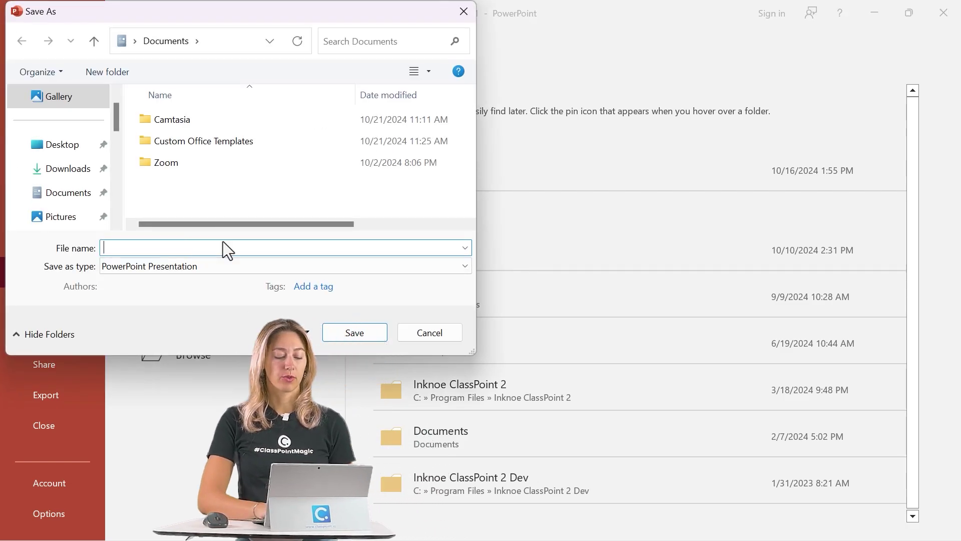
text(Quiz Template)
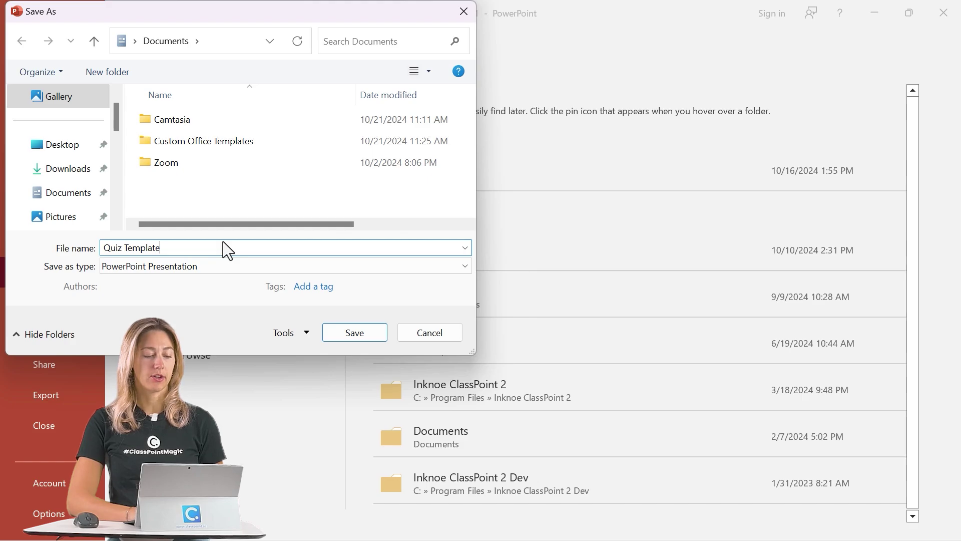
click(227, 268)
click(232, 70)
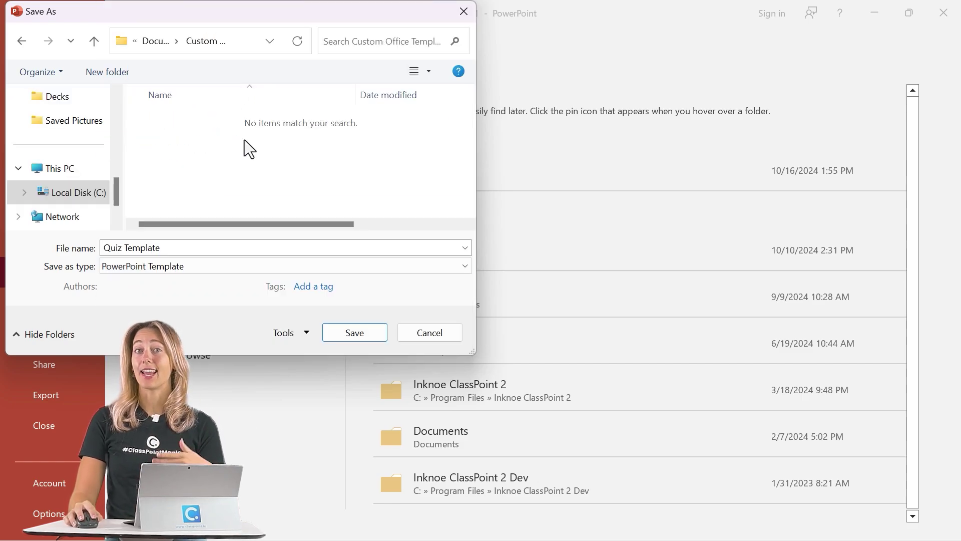
click(358, 332)
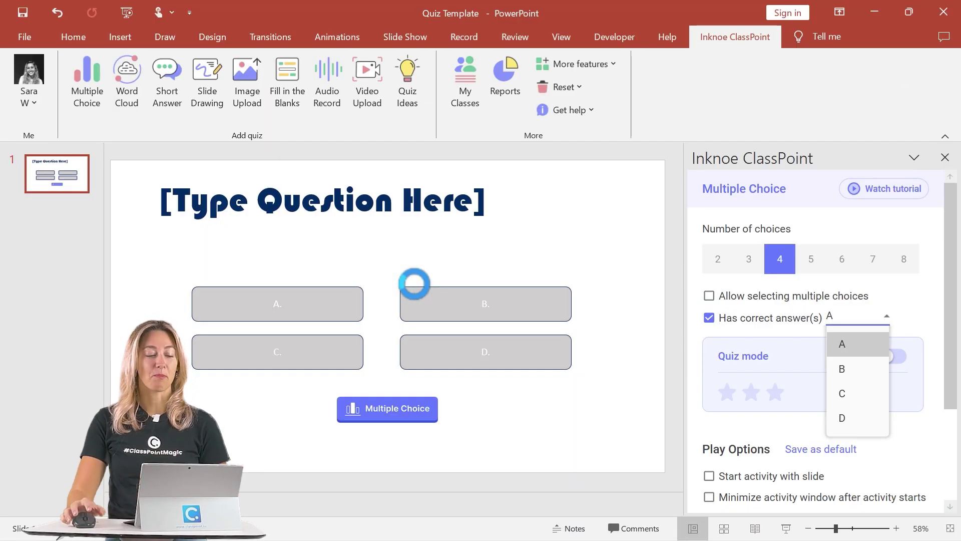
Create Presentation2 from the Quiz Template under Personal templates
click(18, 32)
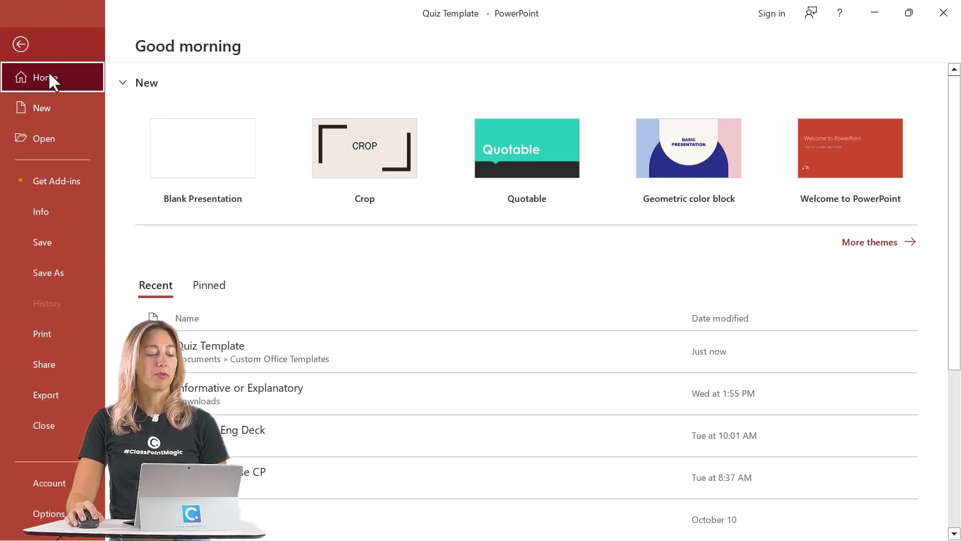
click(55, 107)
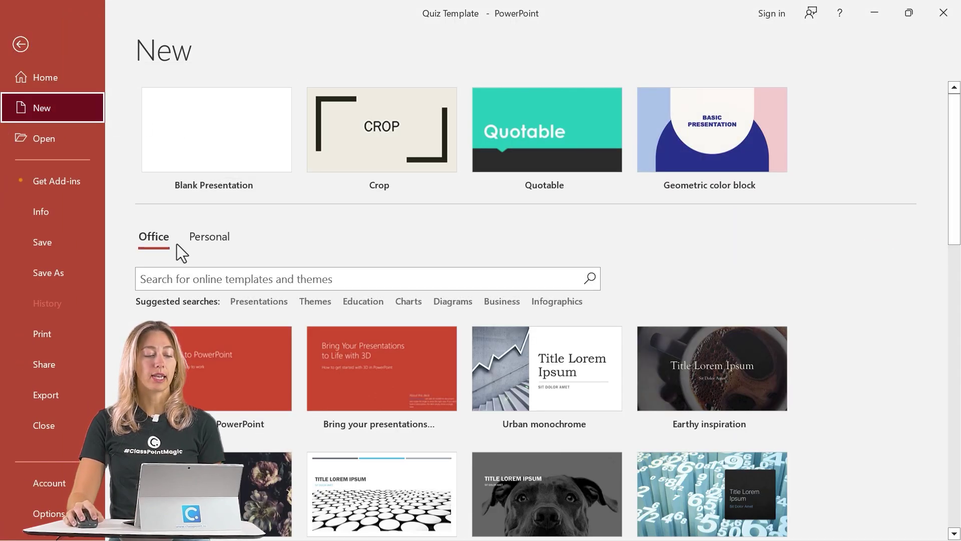
click(219, 238)
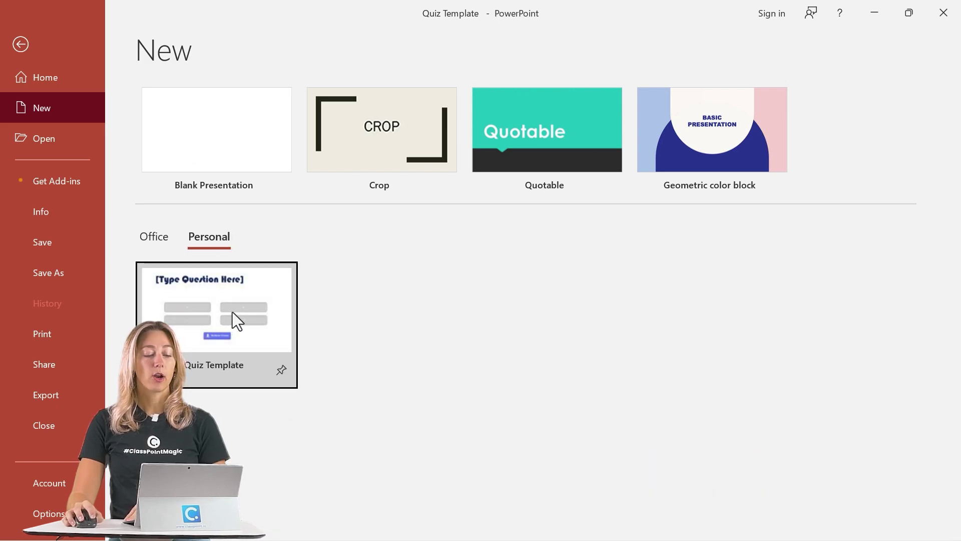
click(233, 315)
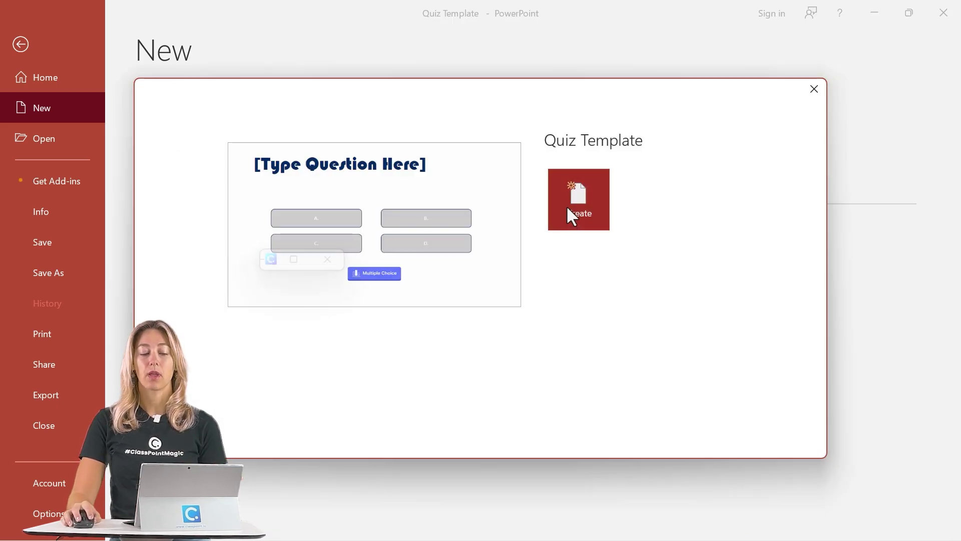
click(587, 208)
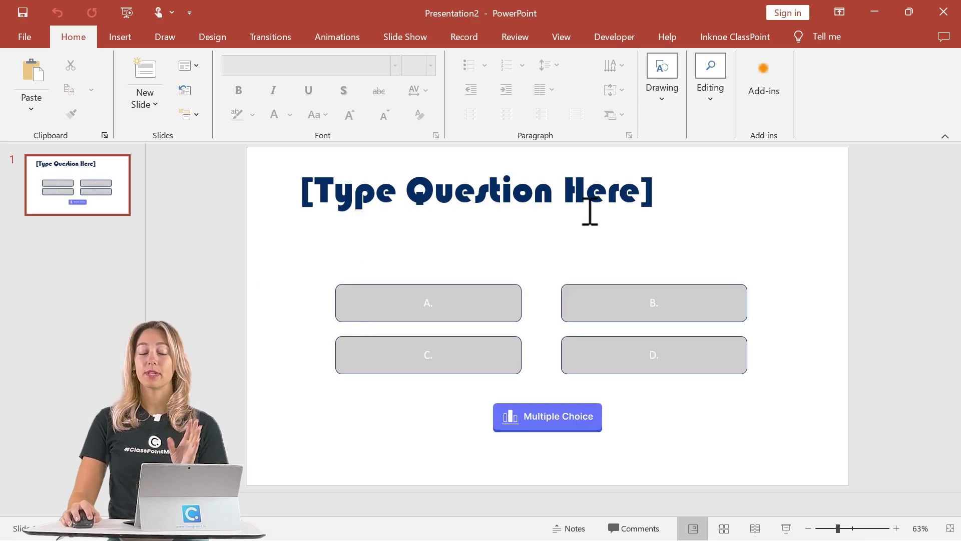
Replace the title with the pasted racket-sport question, keeping its Bauhaus 93 styling
click(553, 189)
triple_click(564, 203)
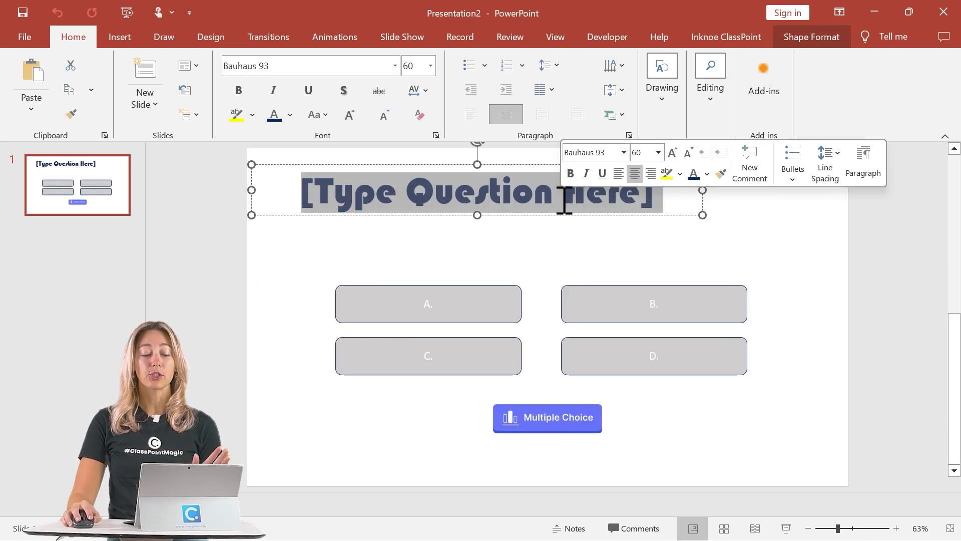
text(Which sport is played with a racket?)
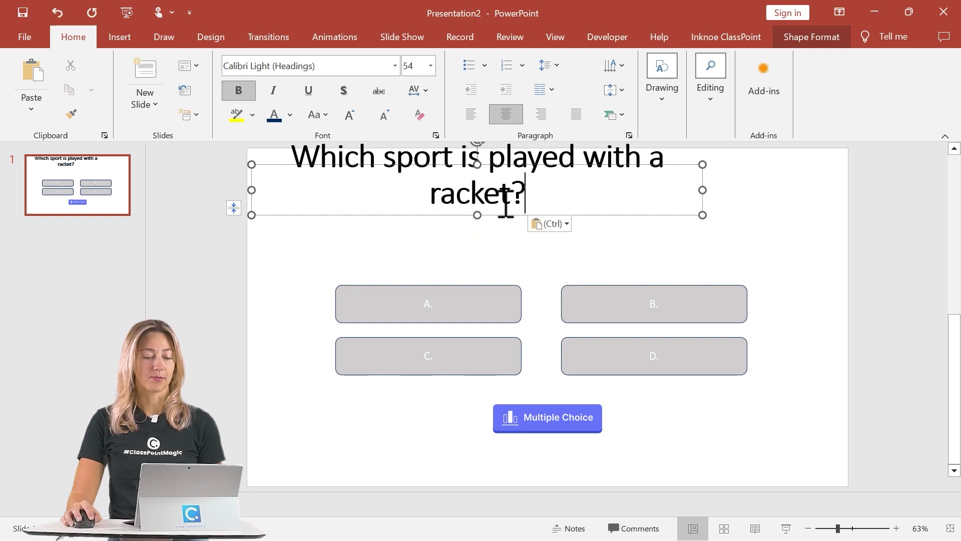
key(ctrl)
key(t)
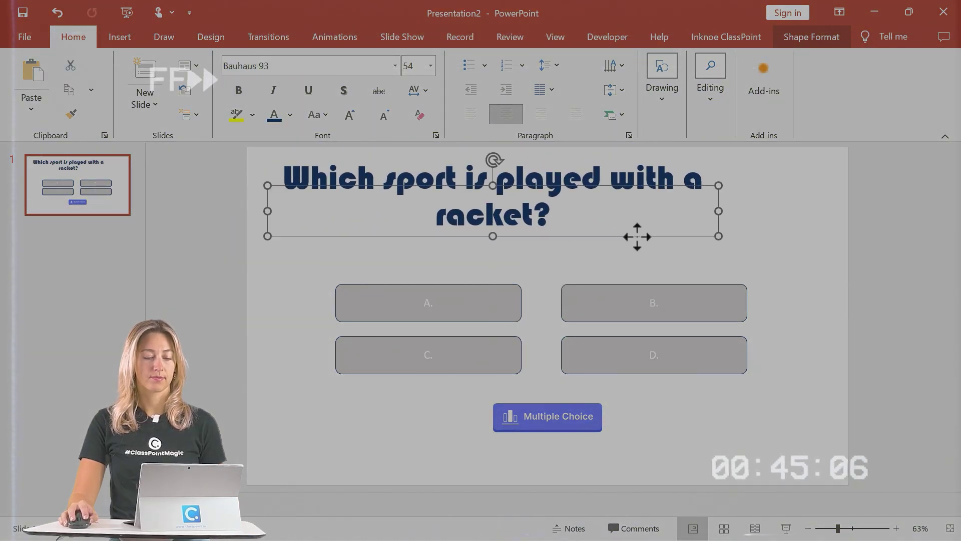
Fill the answer boxes with Basketball, Football, Tennis and Baseball
click(461, 296)
text(Basketball)
click(682, 310)
text(Football)
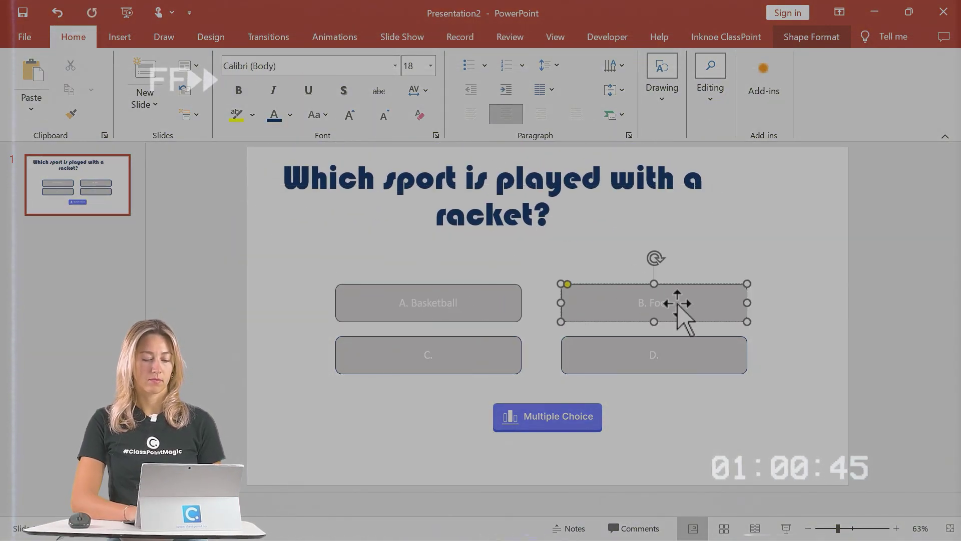
click(468, 354)
text(Tennis)
click(689, 354)
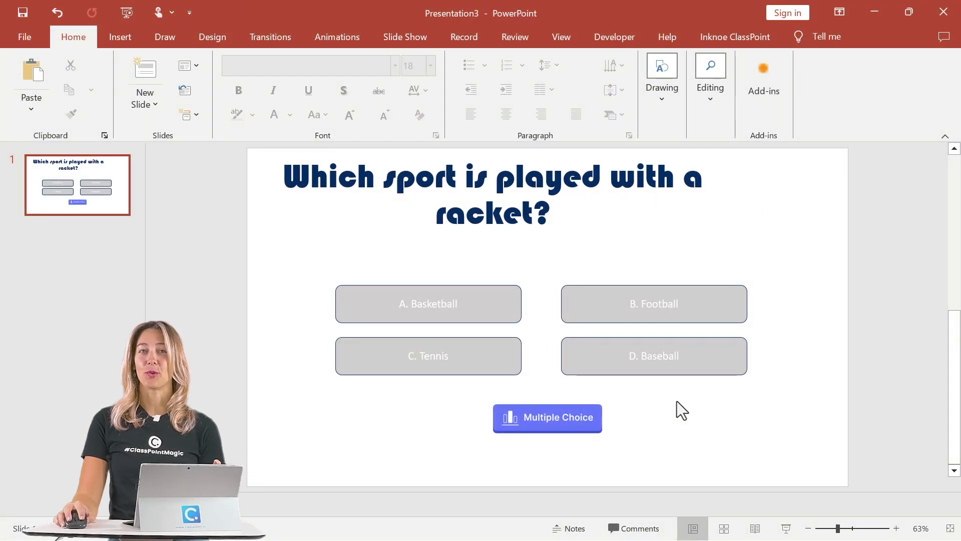
Mark C as the correct answer in the Multiple Choice activity settings
click(566, 424)
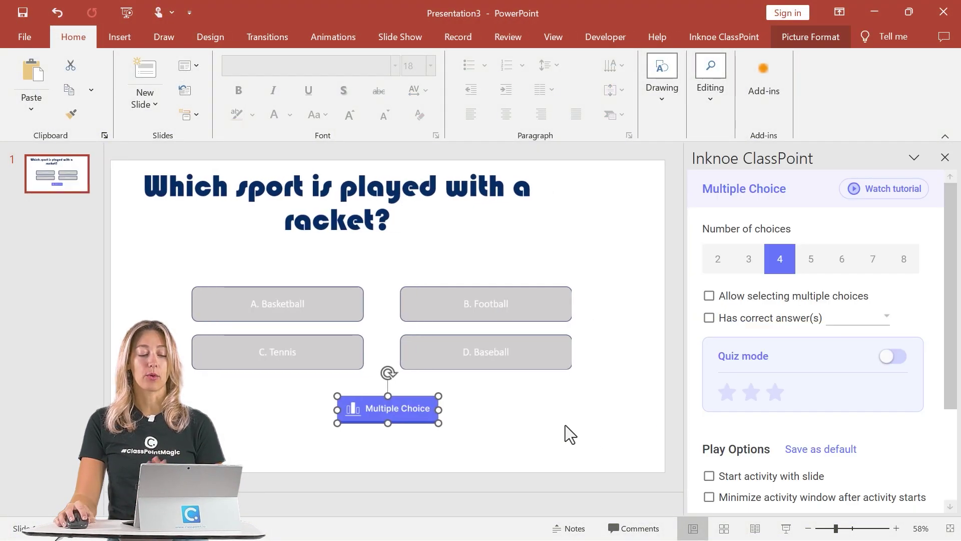
click(810, 323)
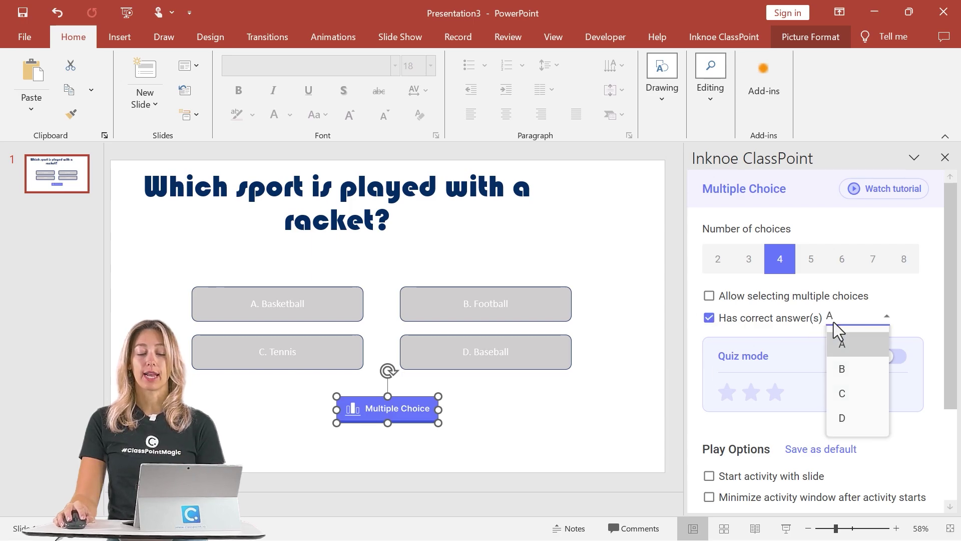
click(843, 396)
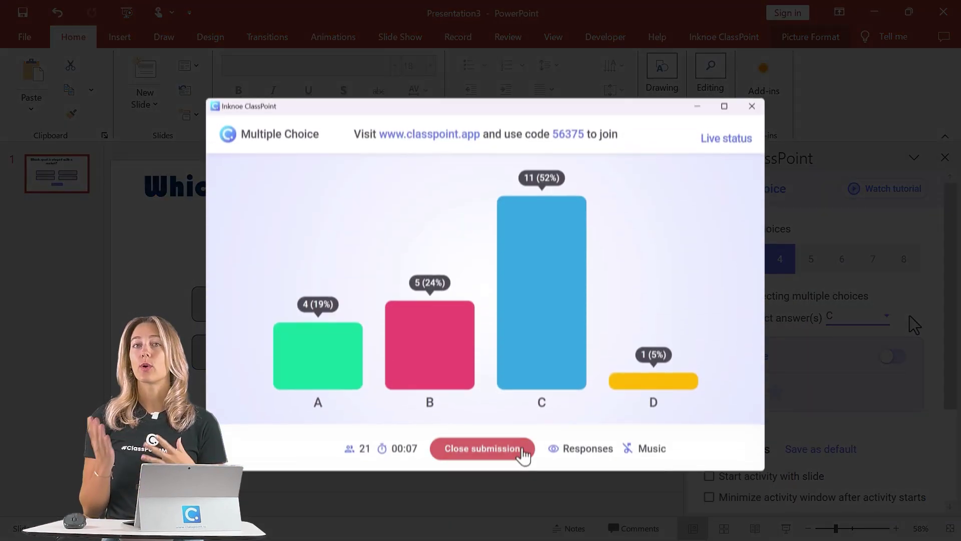
click(523, 426)
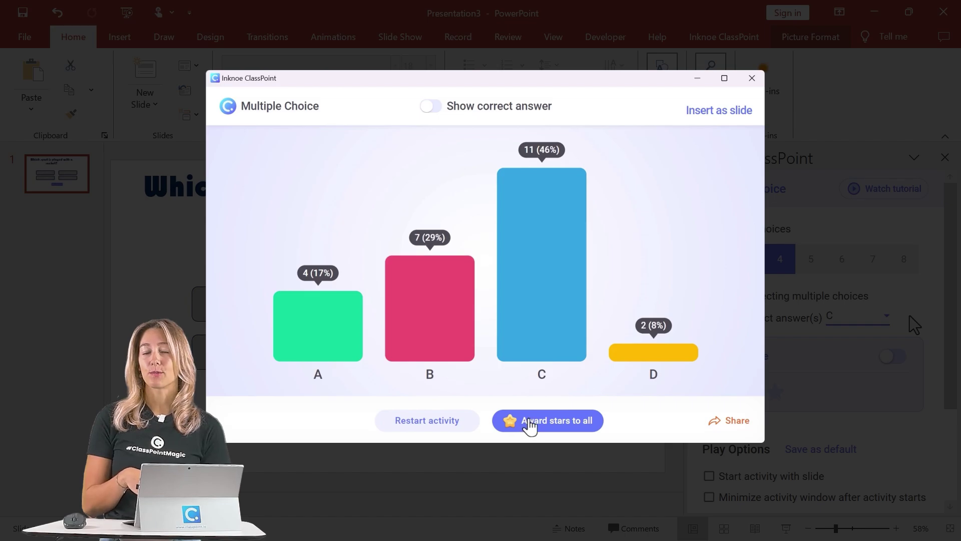
click(481, 110)
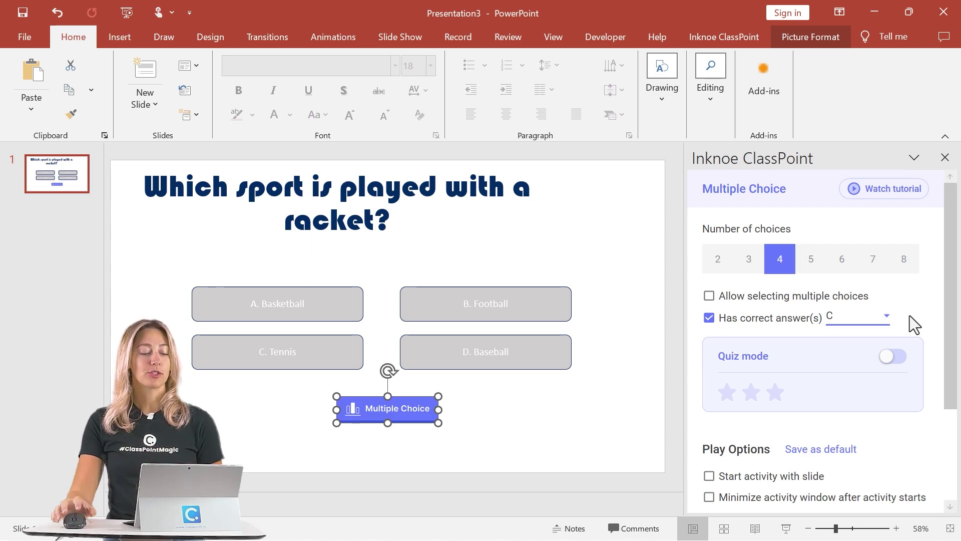
Apply a 2-second Fade exit to Basketball, Football and Baseball together, then preview it
click(590, 239)
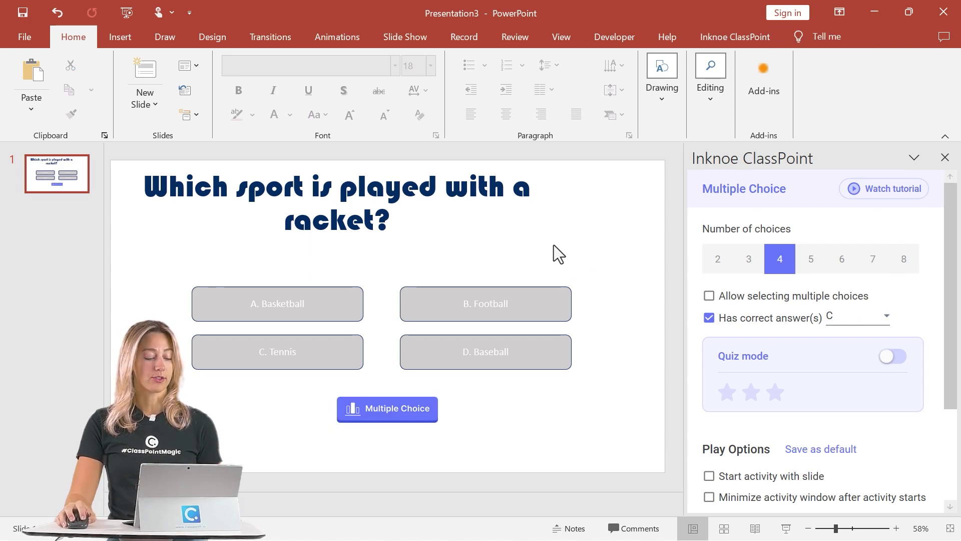
click(316, 305)
shift+click(508, 316)
shift+click(547, 350)
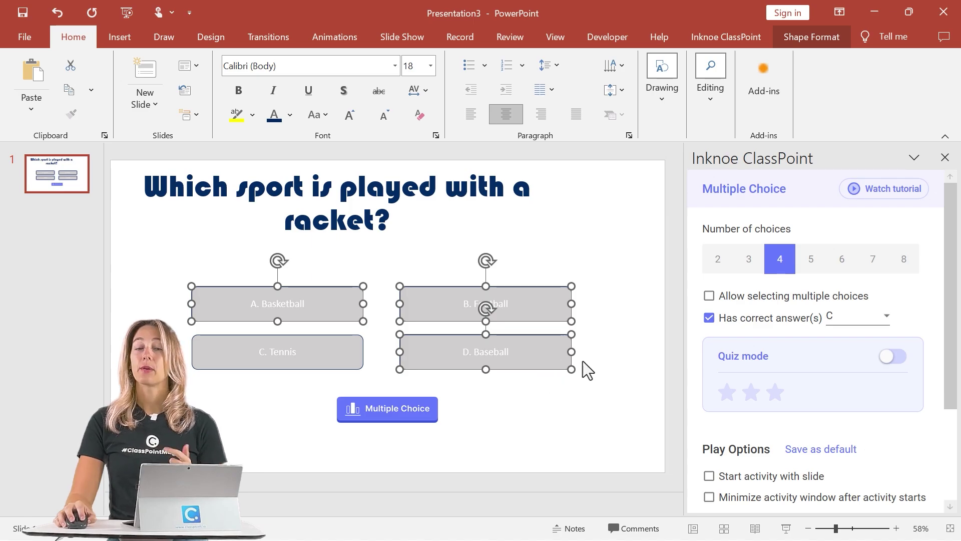
click(334, 37)
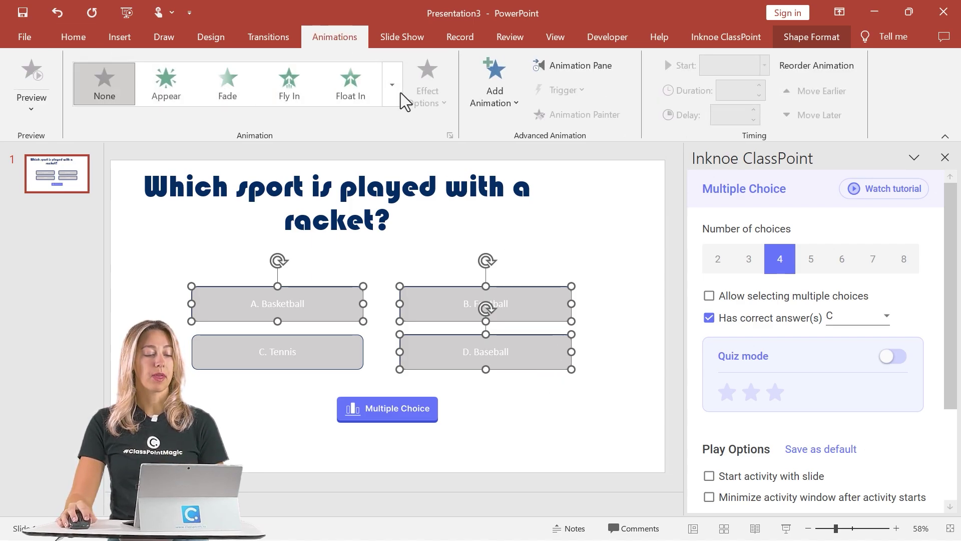
click(392, 98)
scroll(290, 271, down, 5)
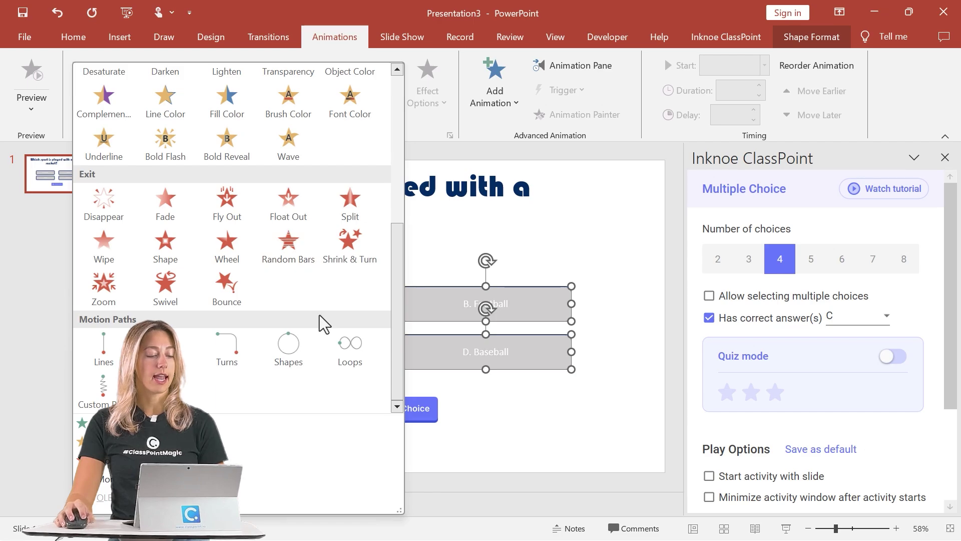
click(165, 200)
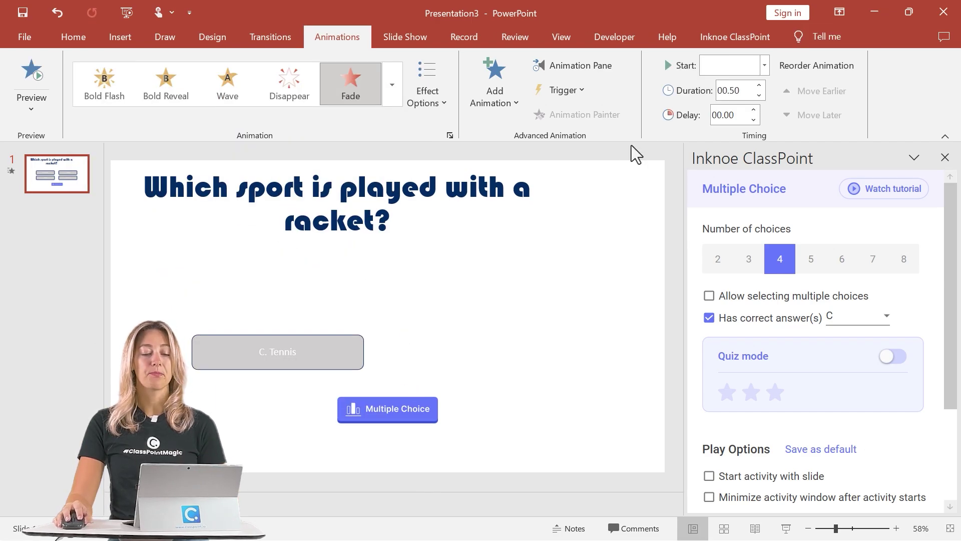
click(742, 89)
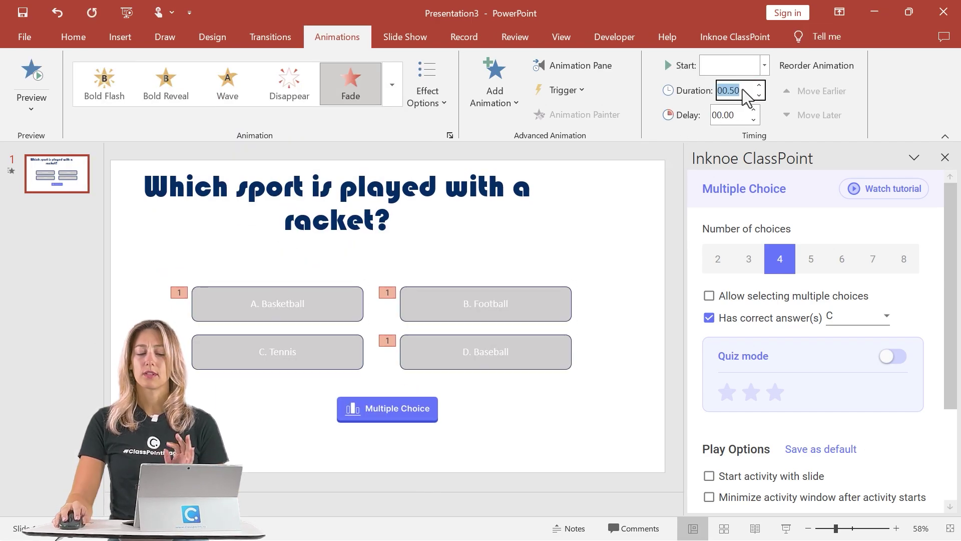
click(644, 231)
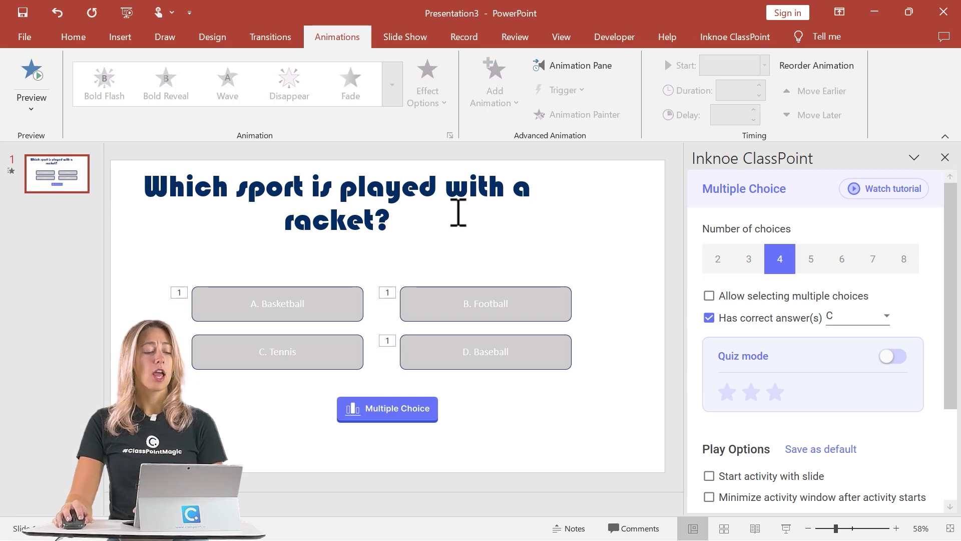
click(26, 91)
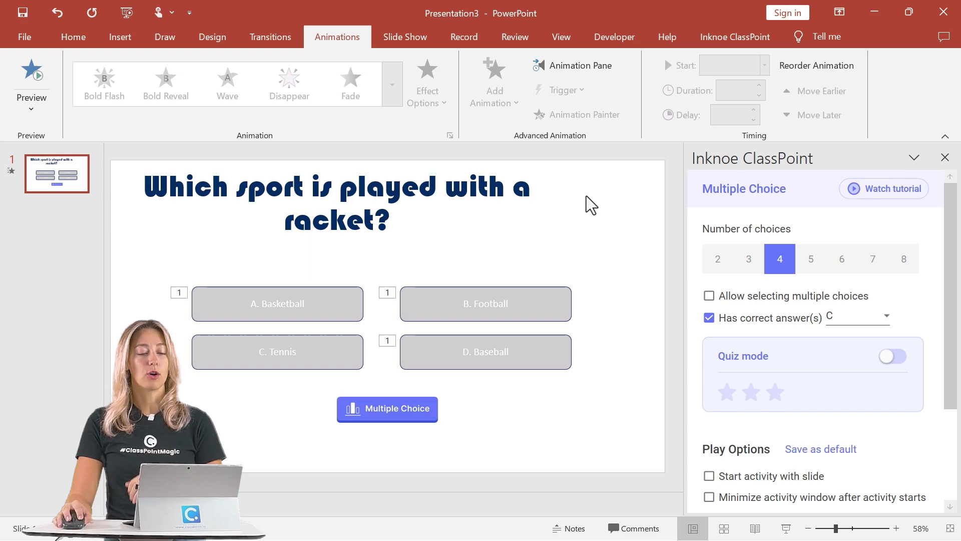
Set the Football and Baseball fades to start After Previous, then preview
click(386, 293)
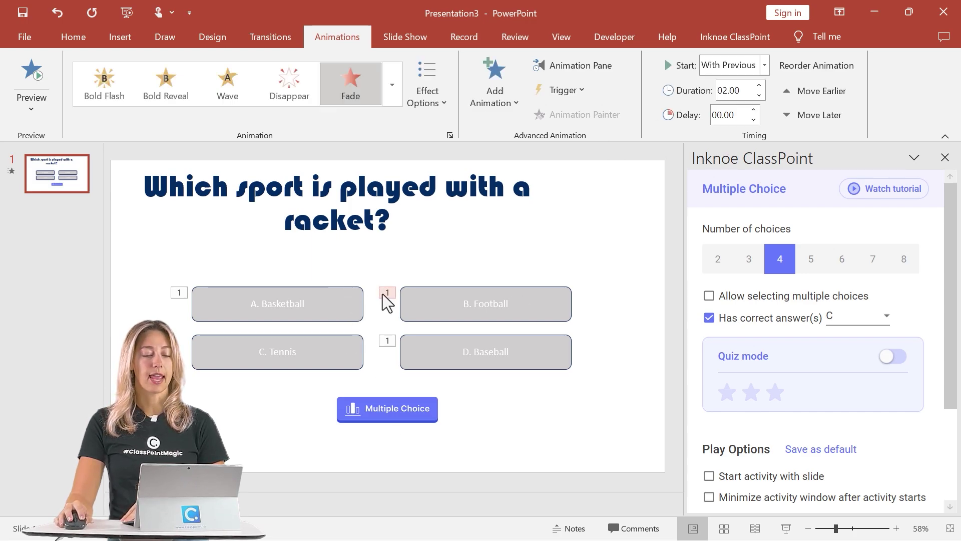
click(597, 66)
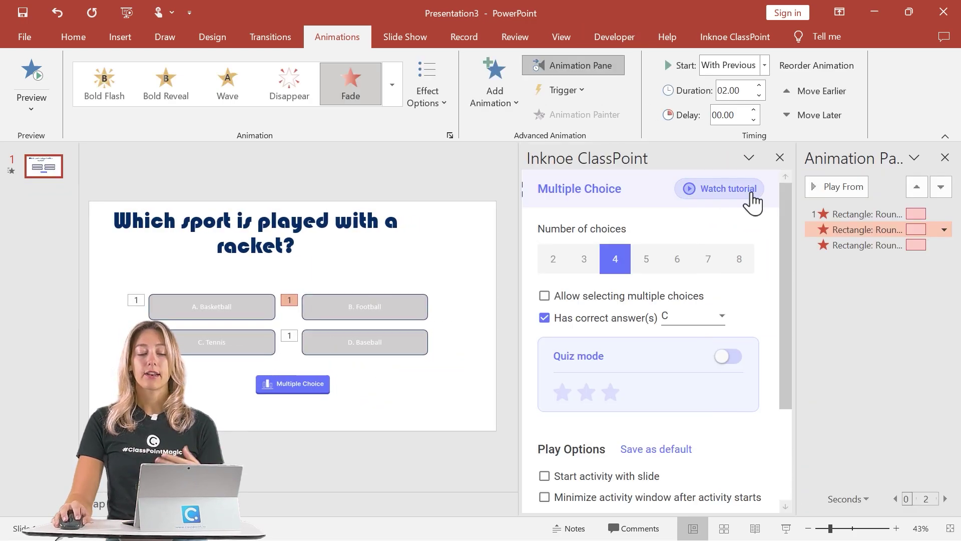
click(785, 157)
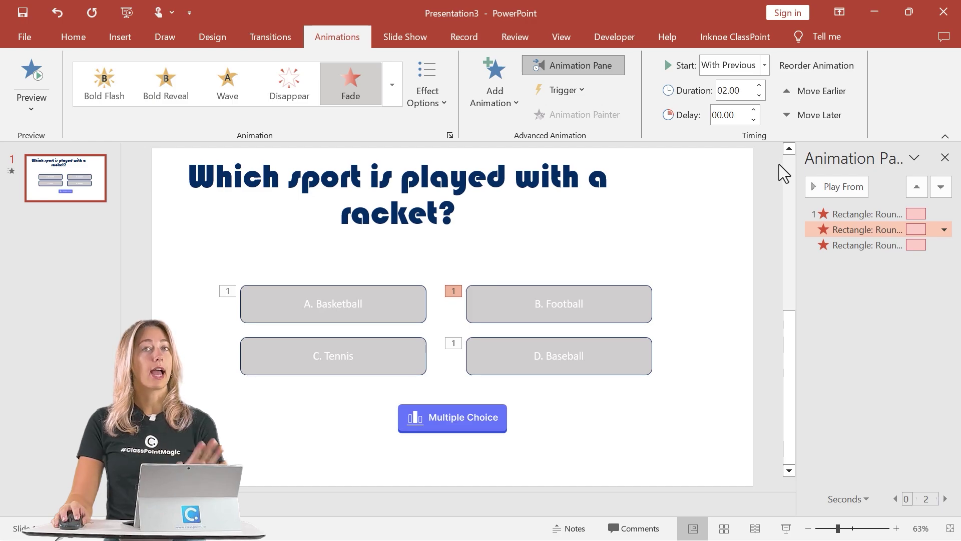
click(944, 230)
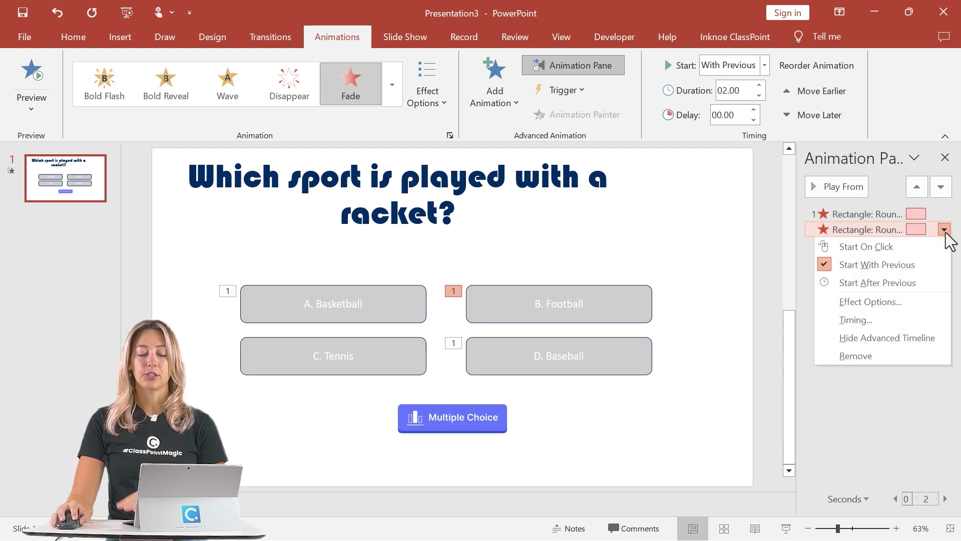
click(923, 281)
click(913, 246)
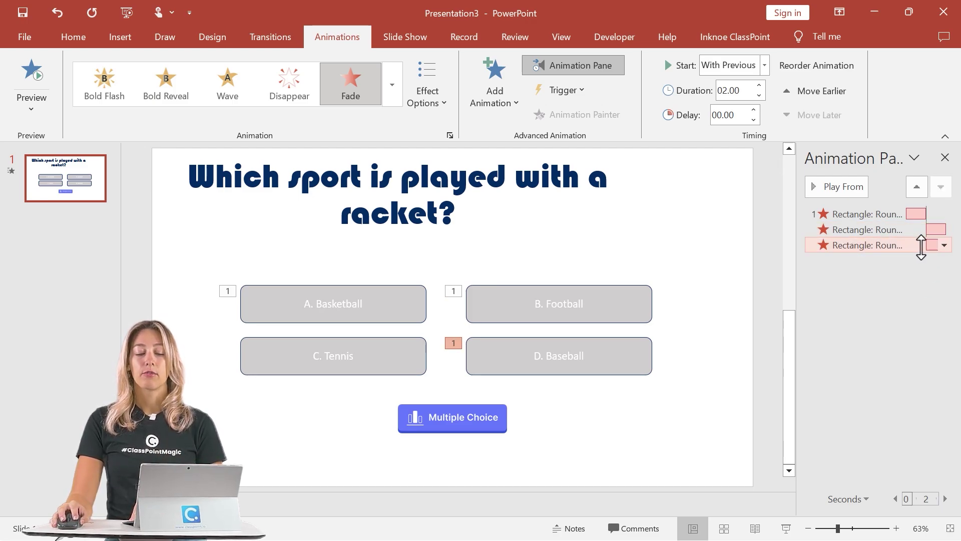
click(943, 245)
click(922, 299)
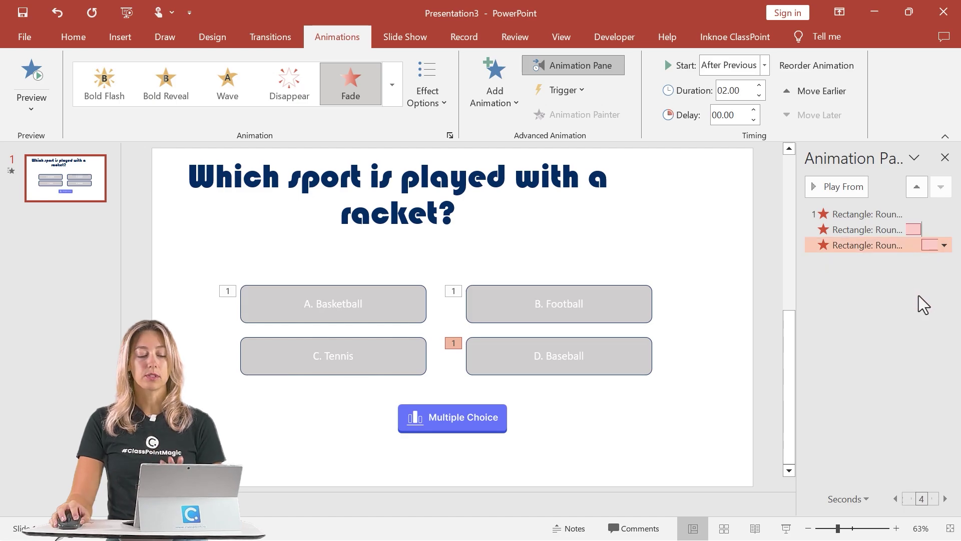
click(23, 73)
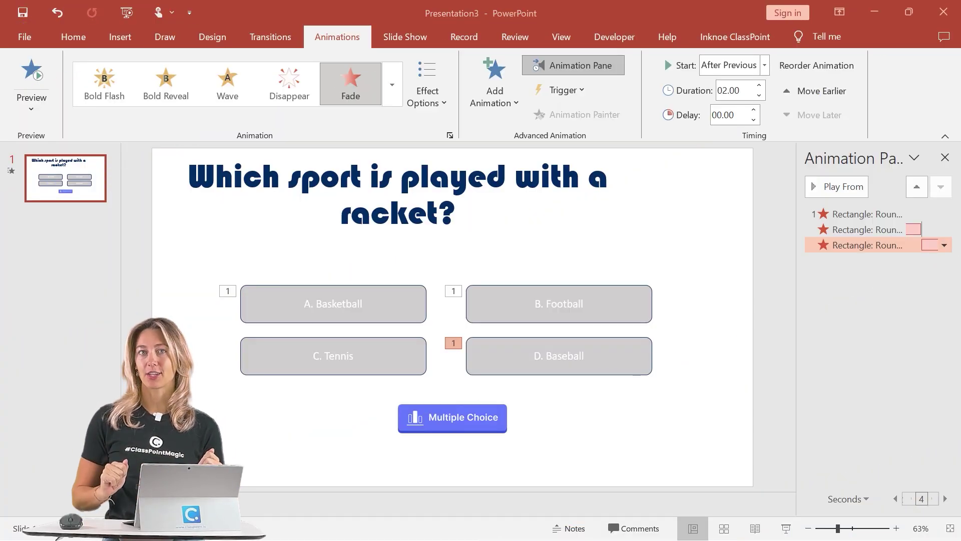
Present the quiz slide, dismiss the participants list and start collecting live answers to the racket question
click(787, 528)
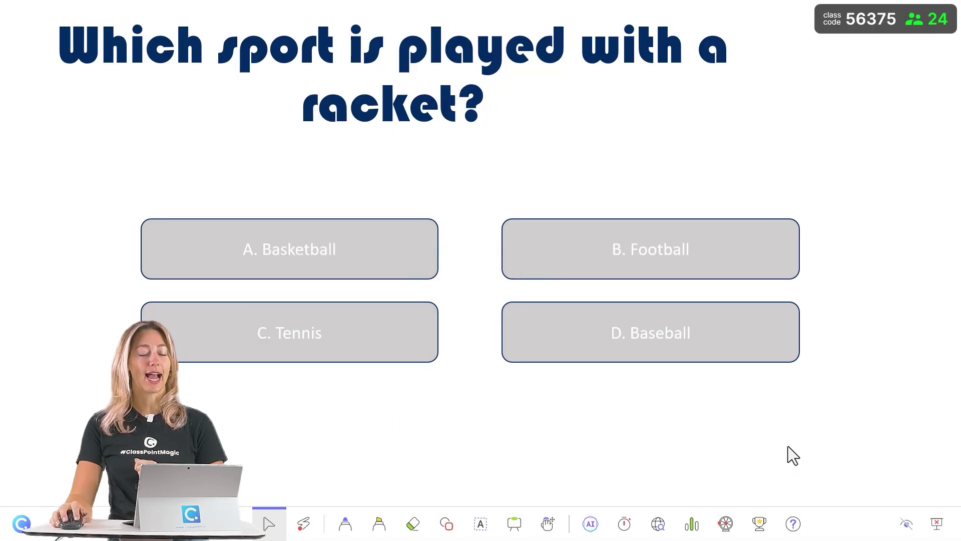
click(843, 34)
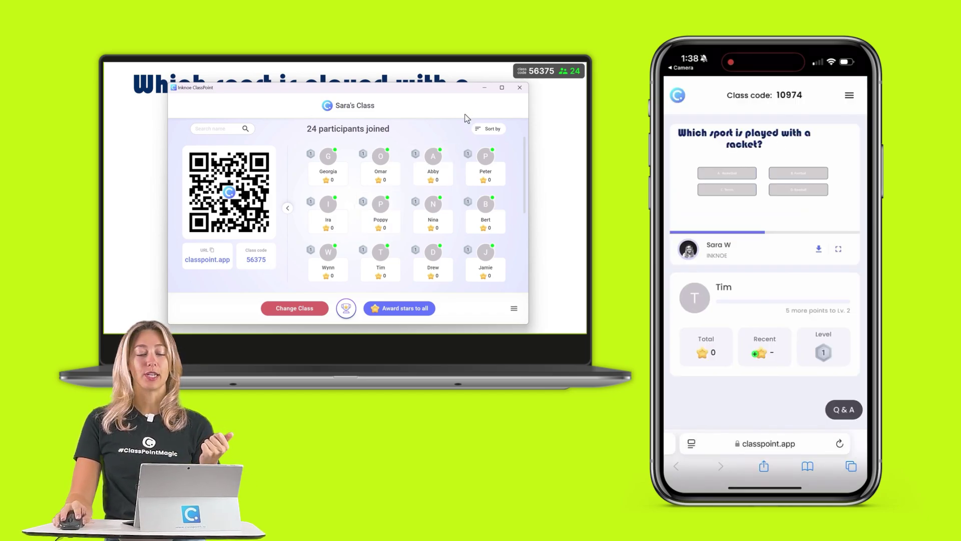
click(519, 89)
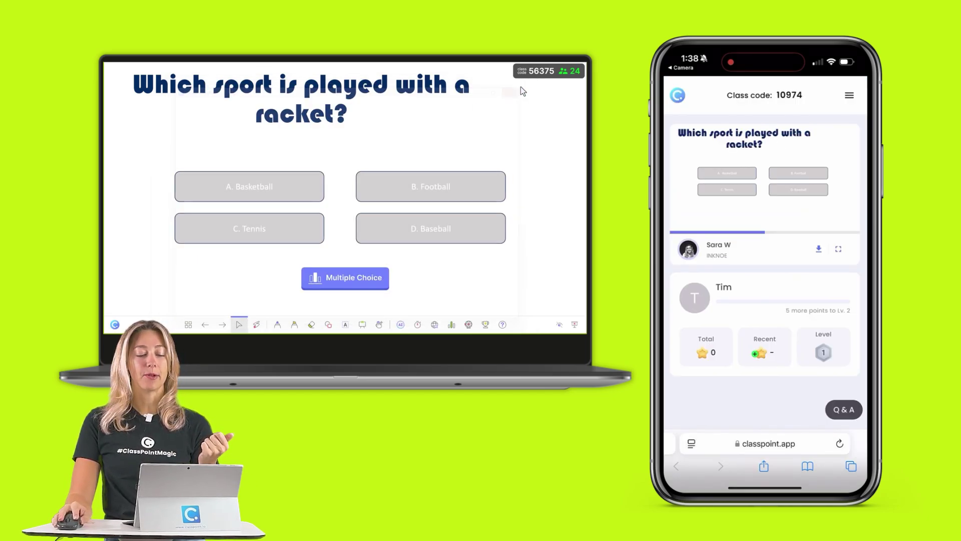
click(363, 284)
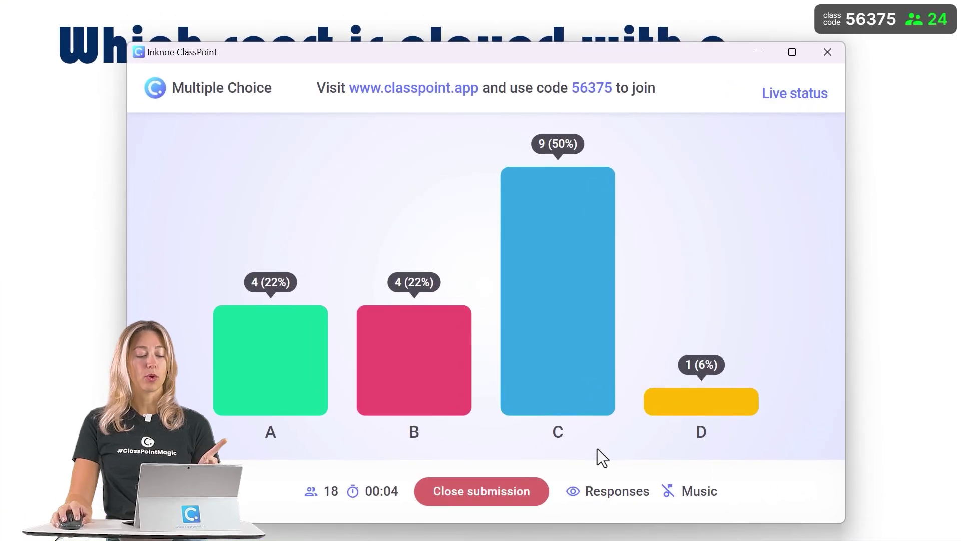
Close submissions, mark Tennis correct, award every student a star, then view the Leader Board
click(534, 494)
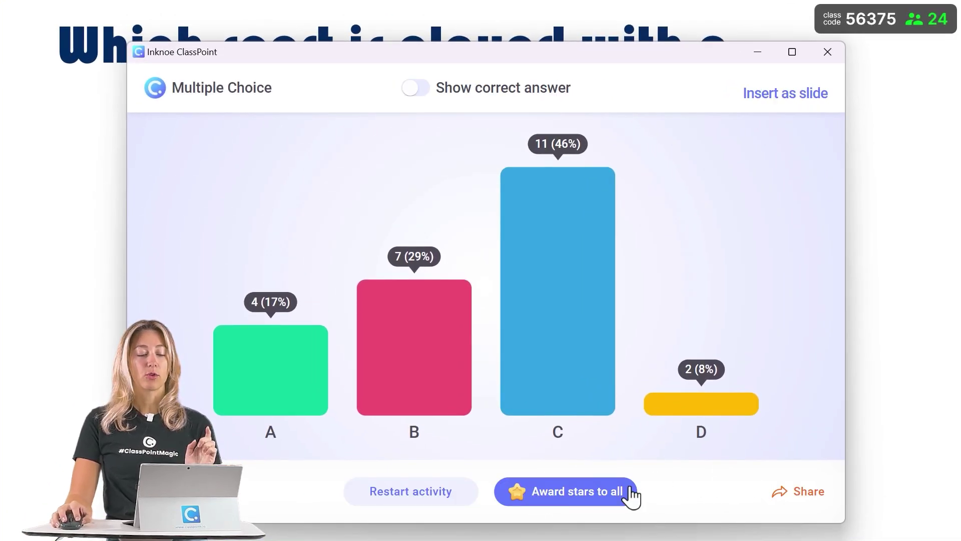
click(480, 95)
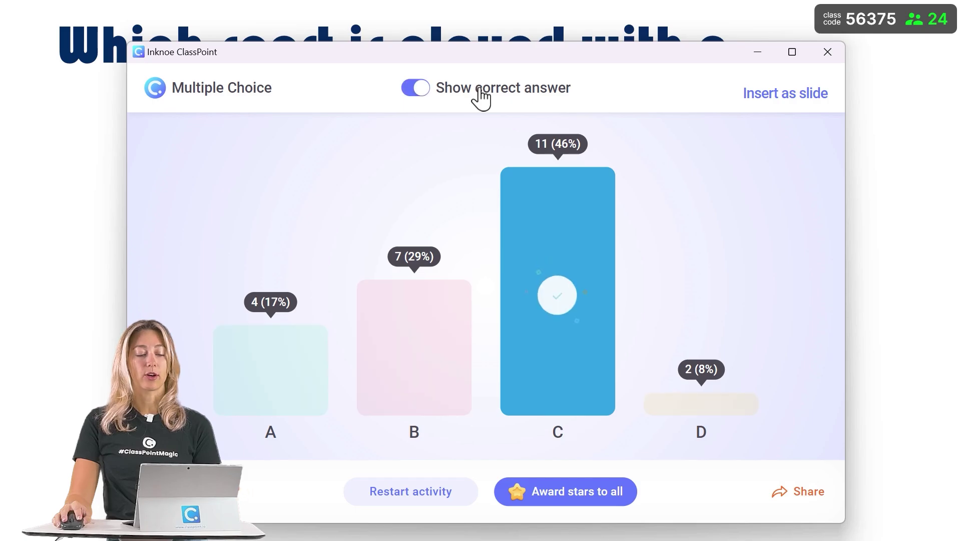
click(575, 492)
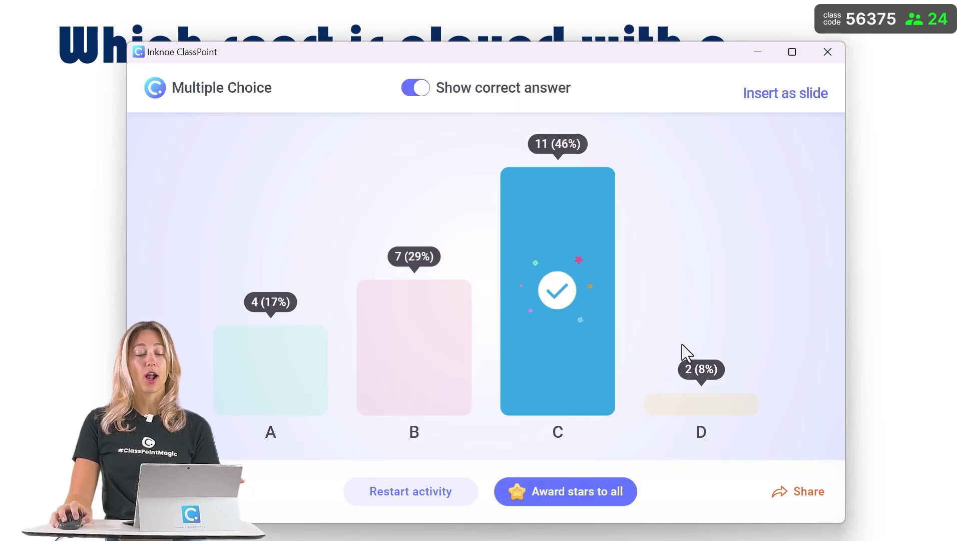
click(836, 52)
click(775, 531)
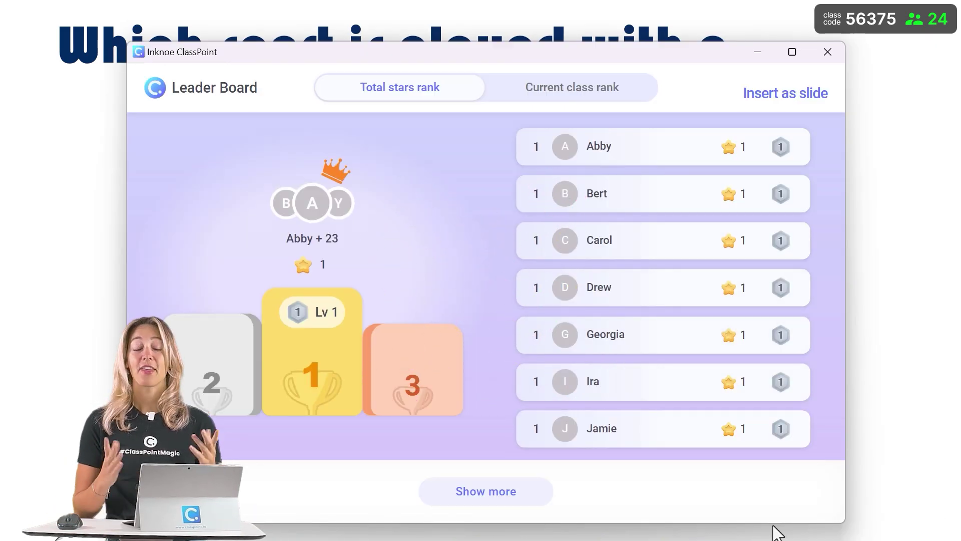
Fade the wrong answers to leave Tennis, end the slideshow and open ClassPoint Reports in the browser
click(826, 52)
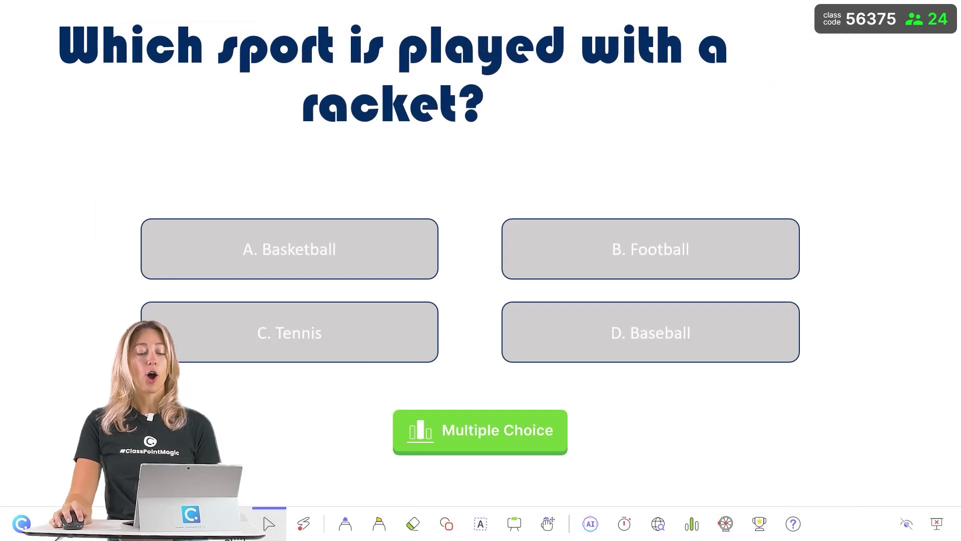
key(Right)
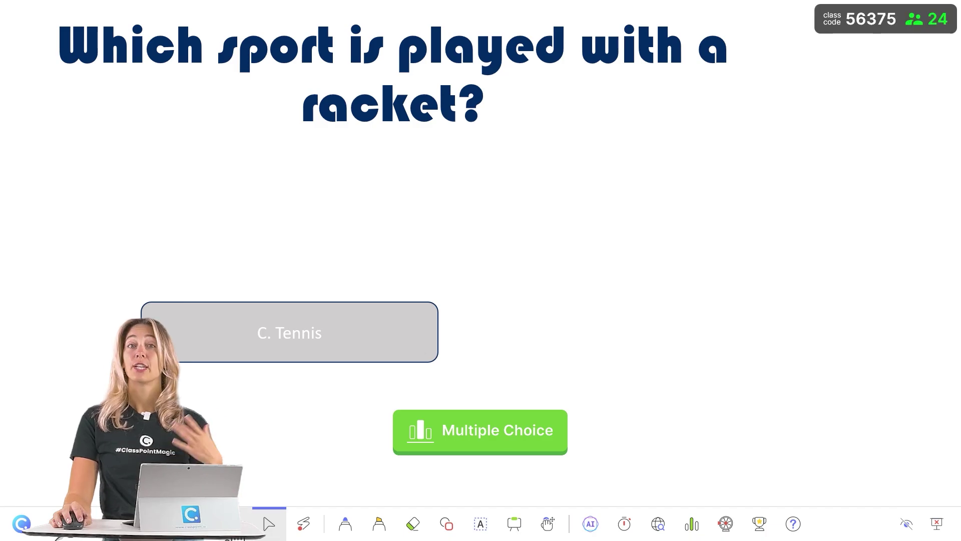
click(938, 526)
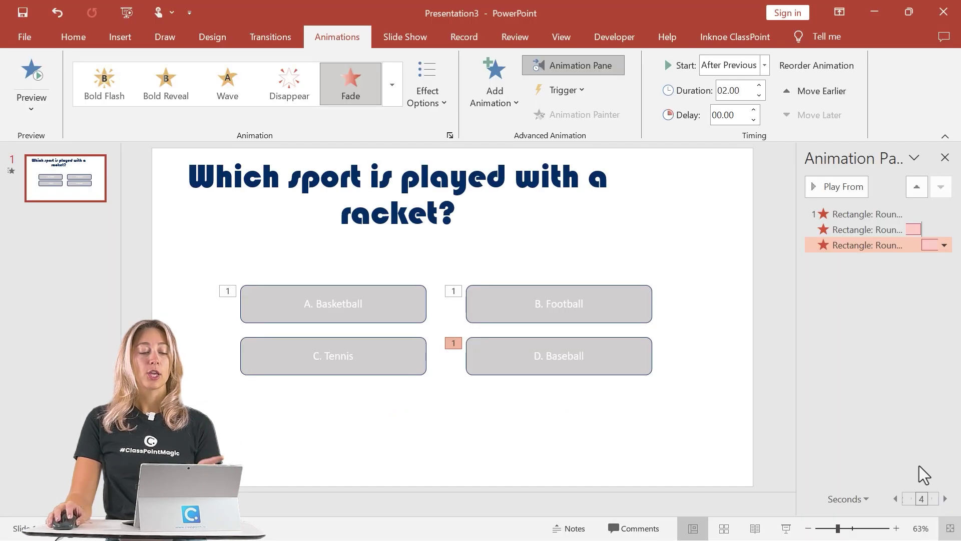
click(732, 40)
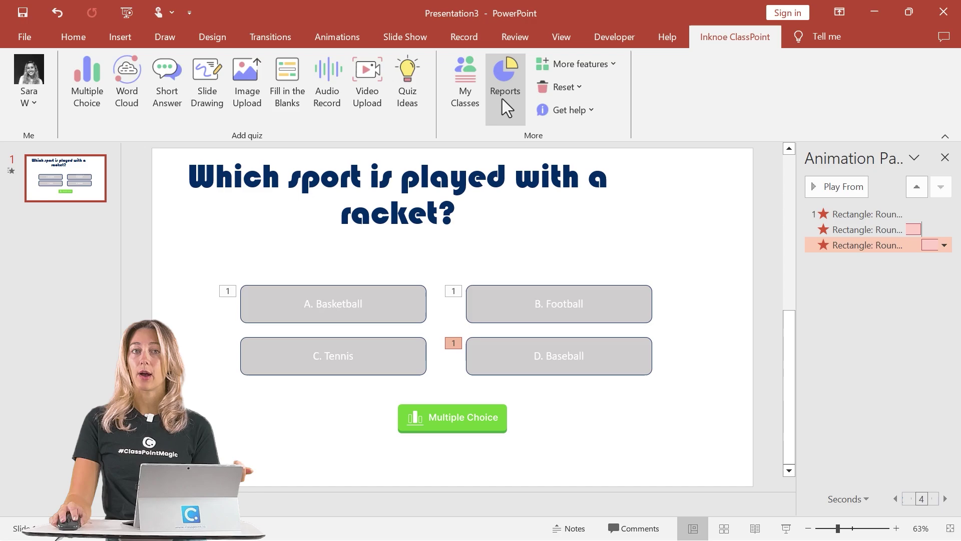
click(503, 99)
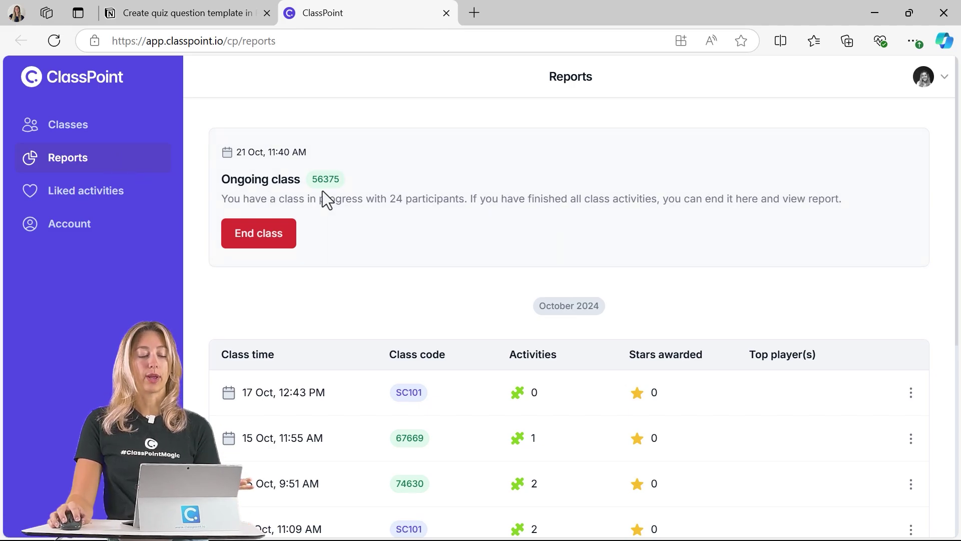
End the ongoing 24-participant class and review the 21 Oct, 11:40 AM class report
click(286, 244)
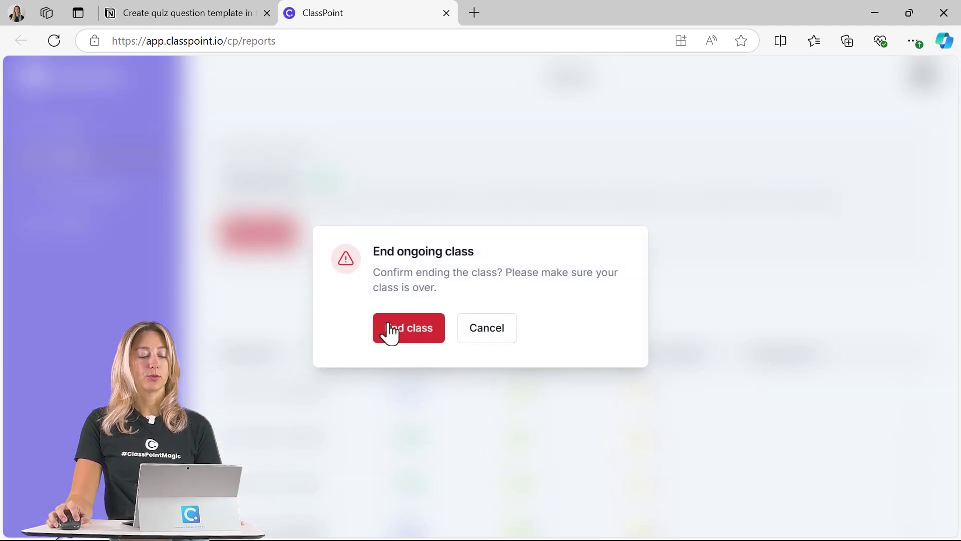
click(391, 327)
click(308, 234)
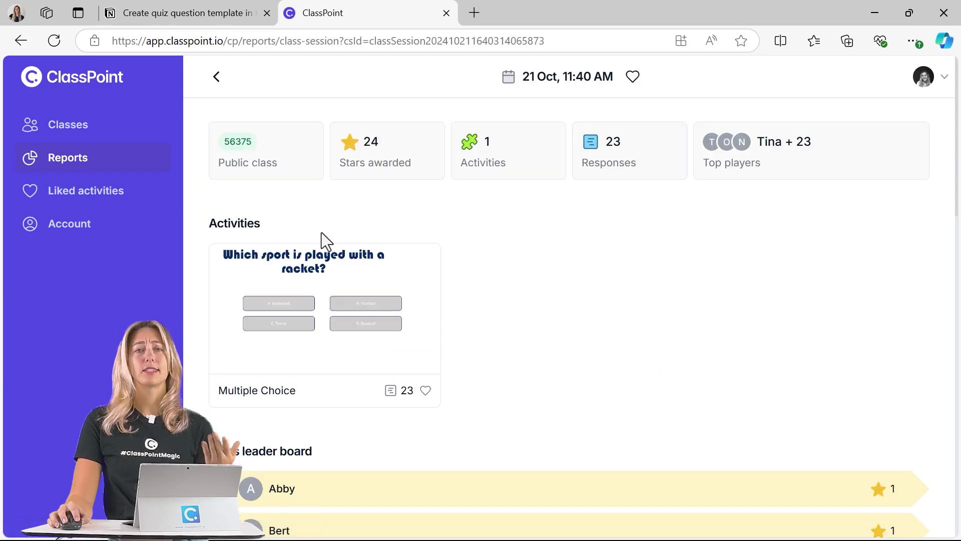
scroll(485, 260, down, 7)
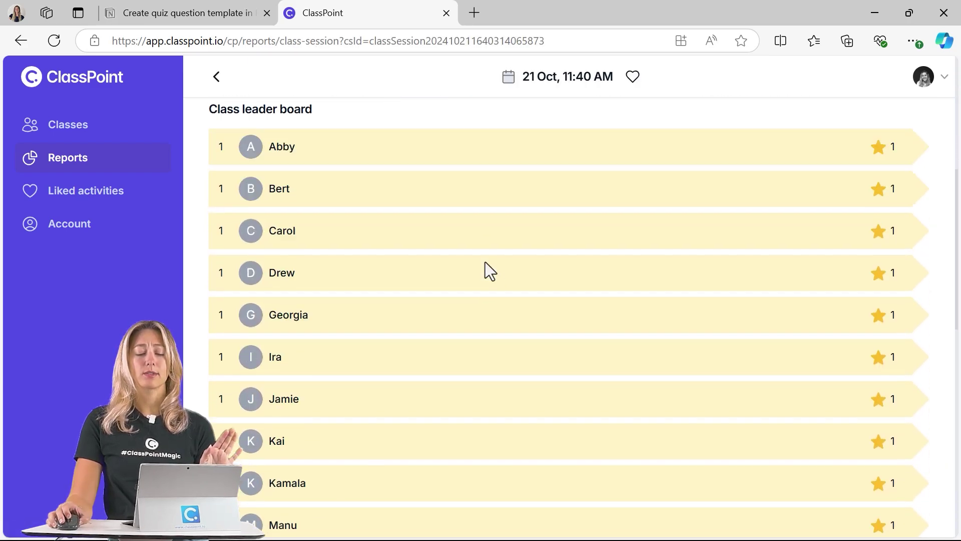
scroll(485, 263, up, 7)
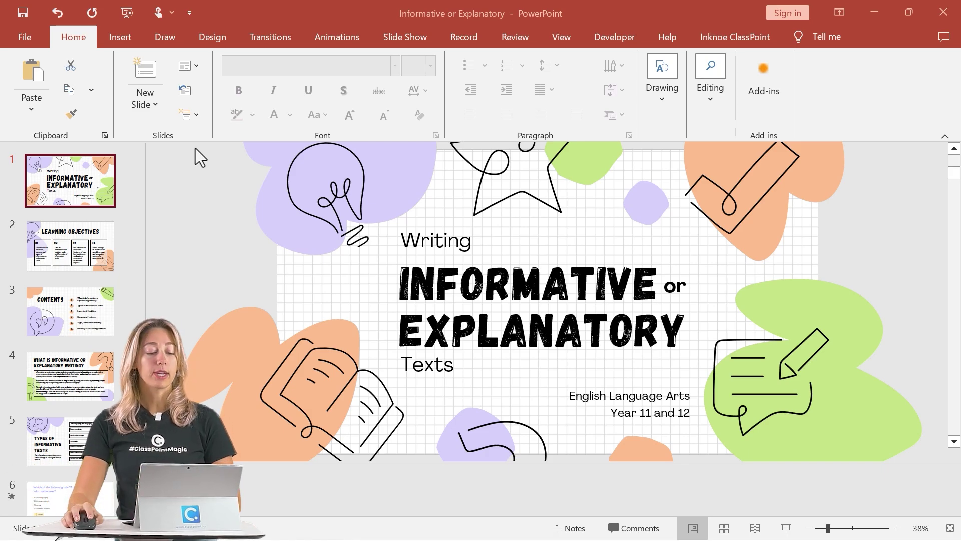
Reuse the Quiz Template's [Type Question Here] slide as slide 2 of the Informative or Explanatory deck
click(153, 107)
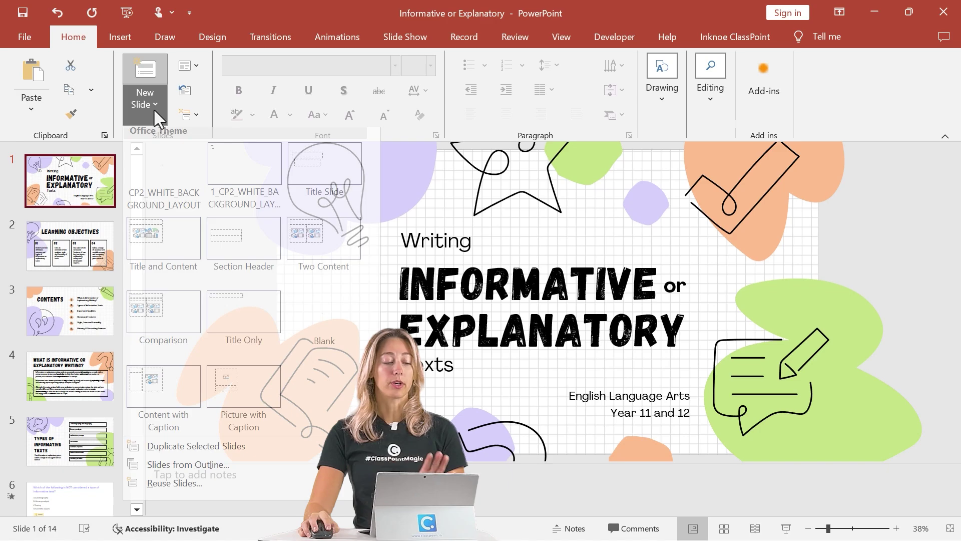
click(230, 490)
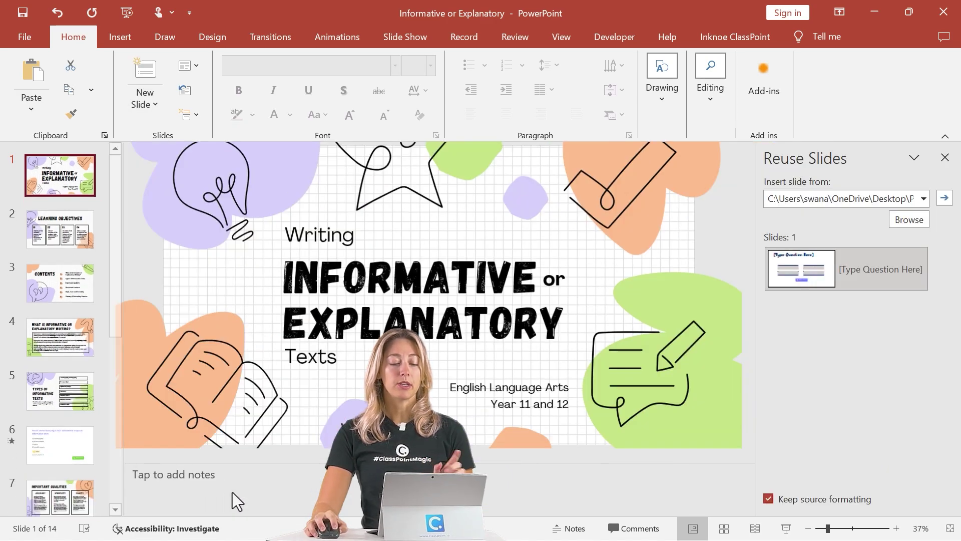
click(904, 224)
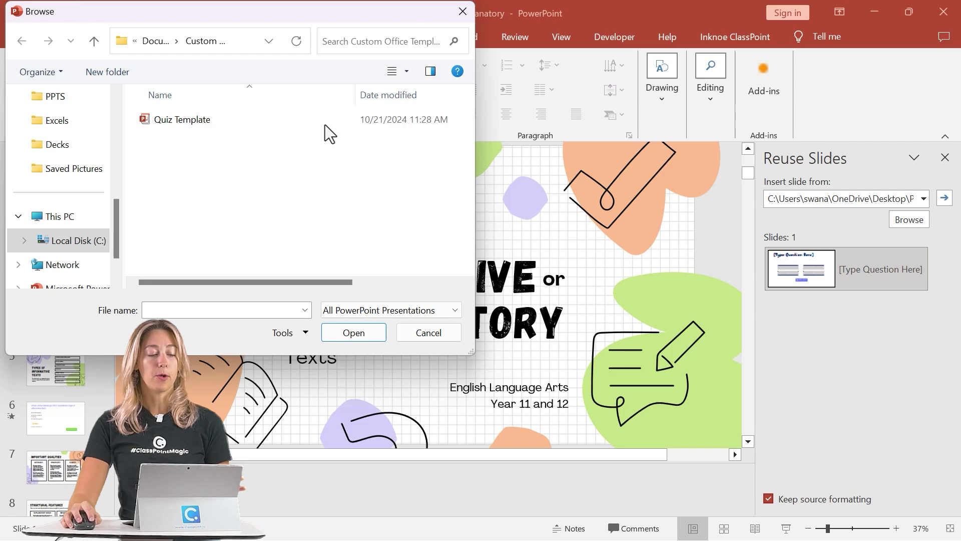
click(325, 122)
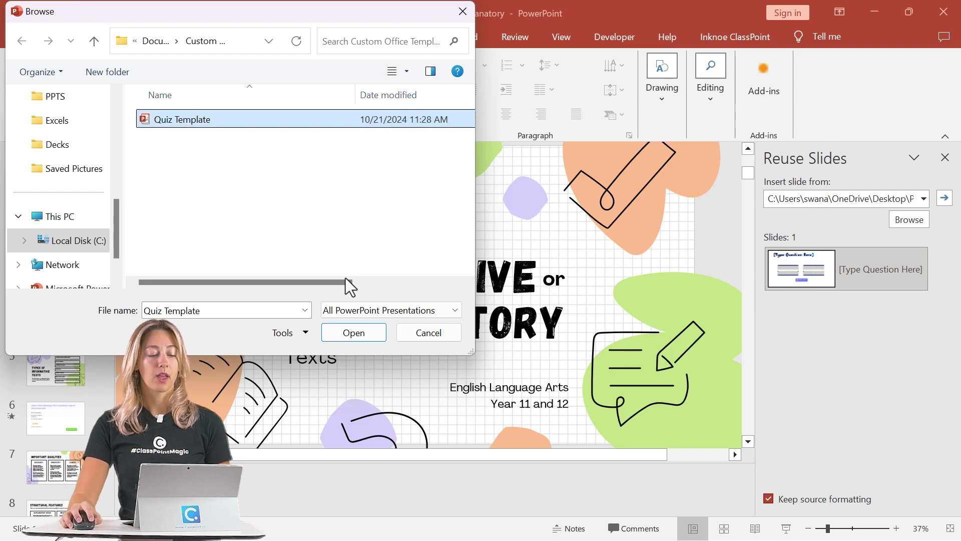
click(368, 335)
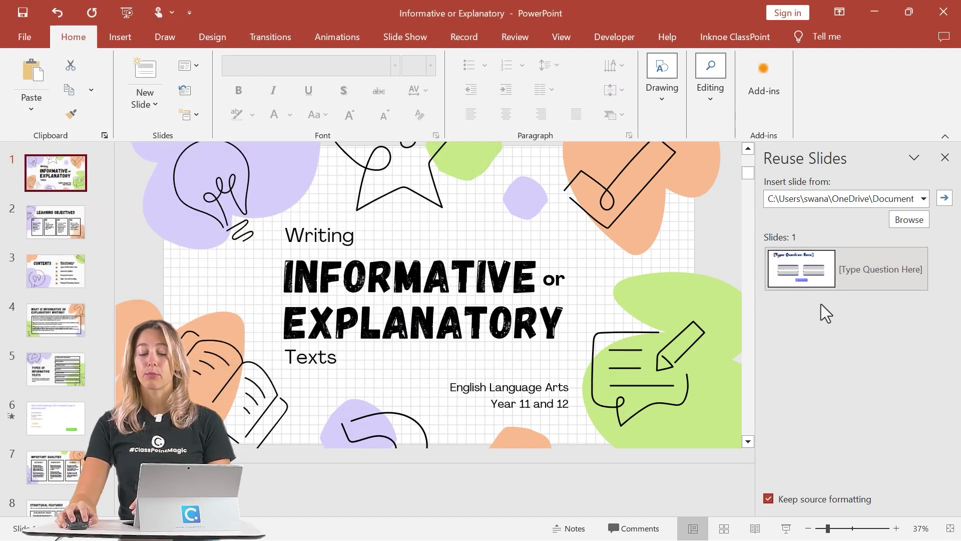
click(824, 275)
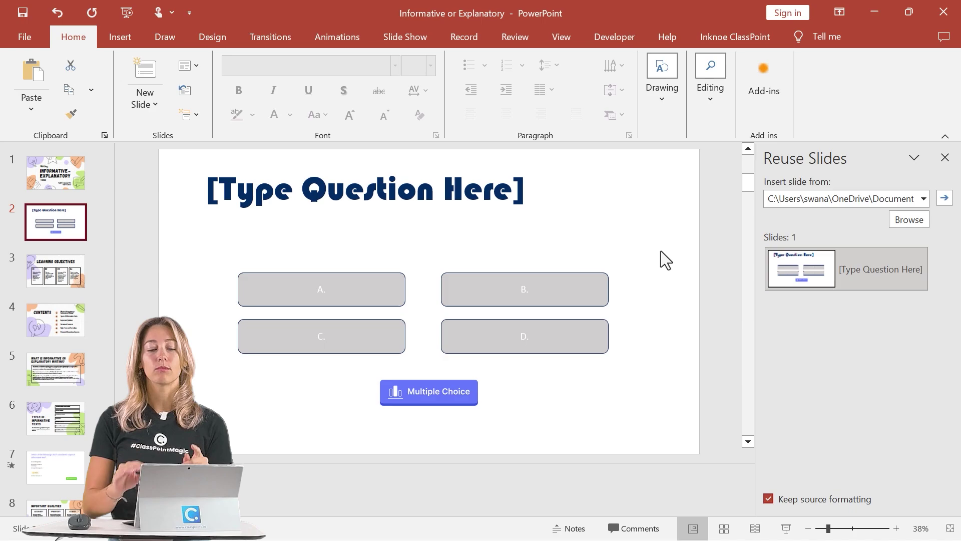
Browse ClassPoint Quiz Ideas categories and preview the Multiple Choice Industrial Revolution template
click(734, 38)
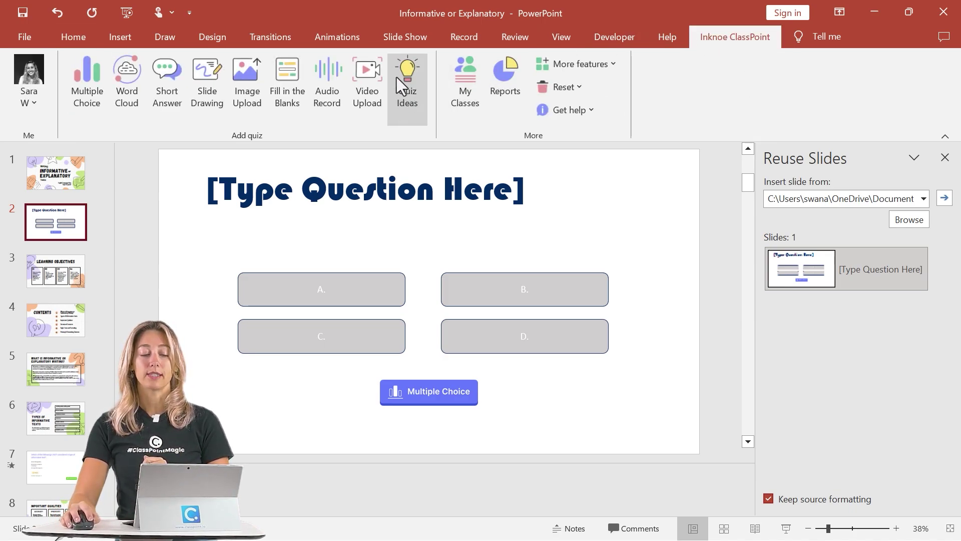
click(401, 89)
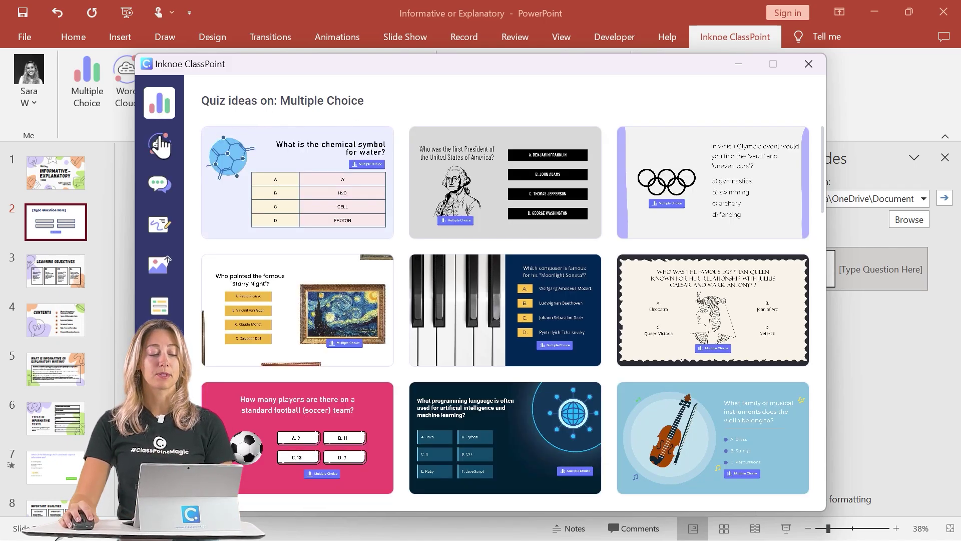
click(160, 150)
click(159, 183)
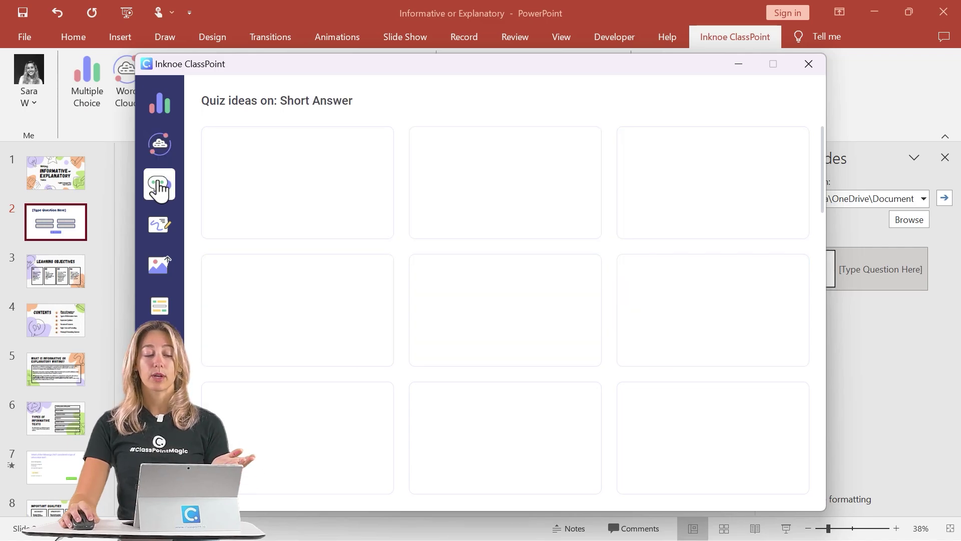
click(160, 104)
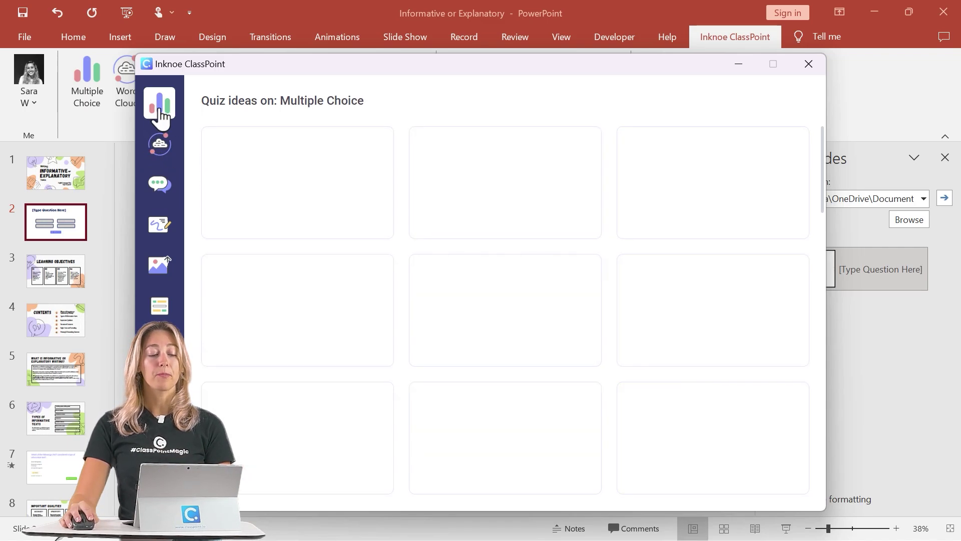
scroll(629, 203, down, 8)
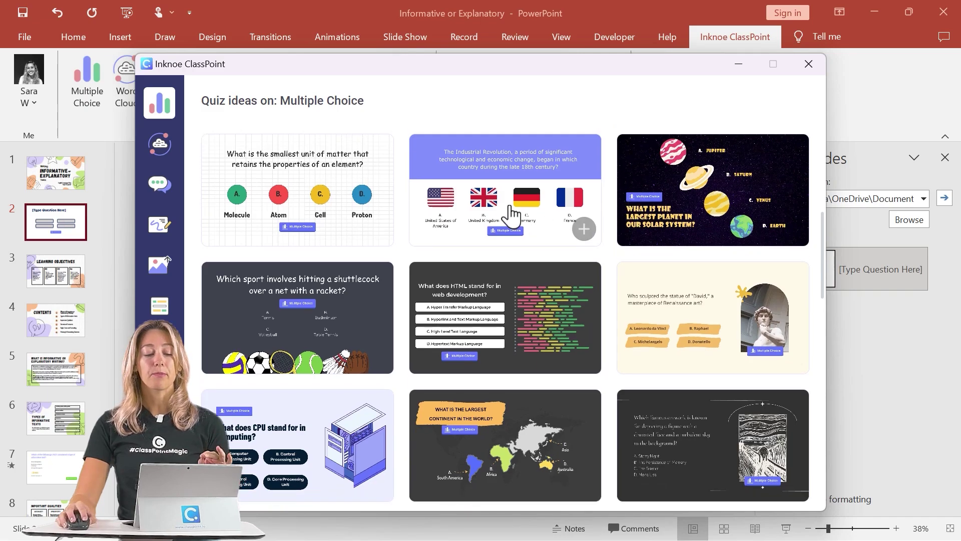
click(511, 206)
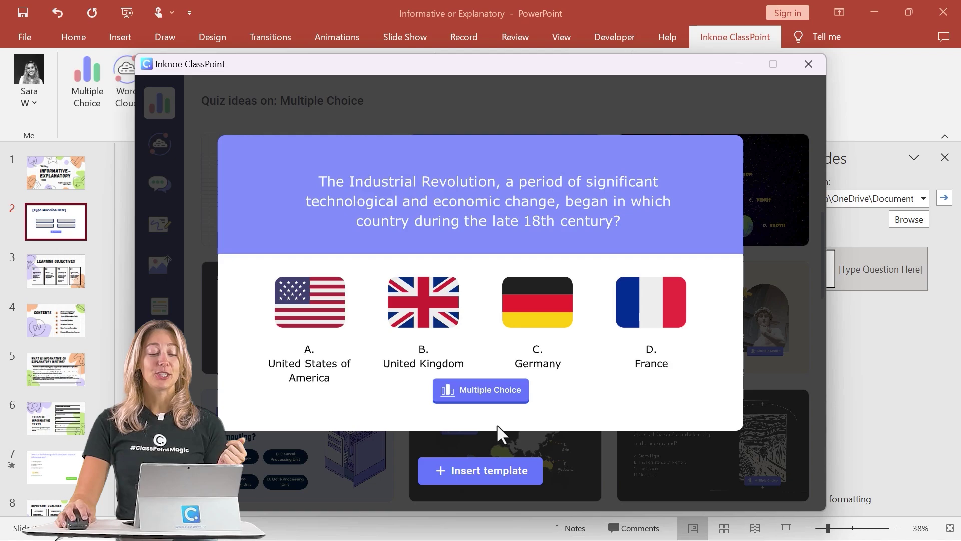
Insert the Industrial Revolution template as slide 3 and place the cursor in its question text
click(811, 64)
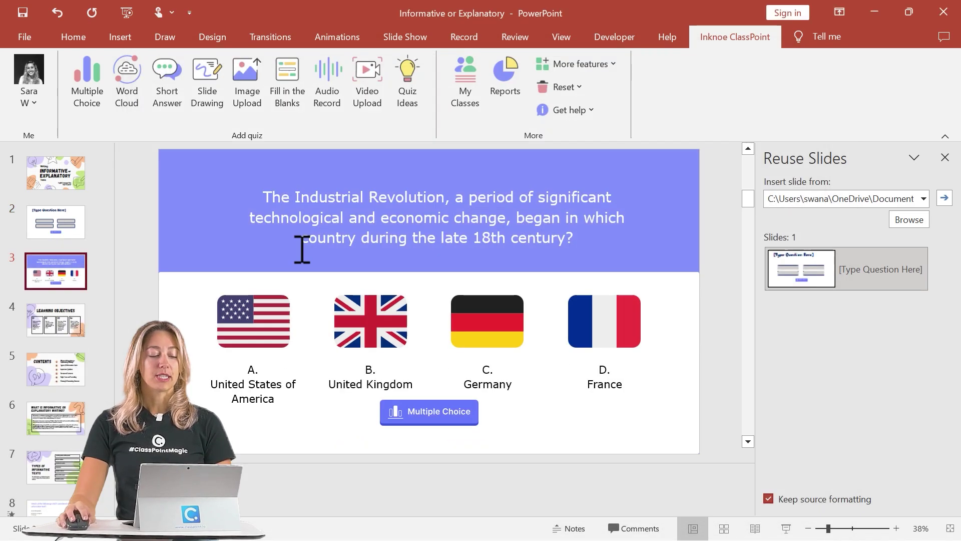
click(372, 198)
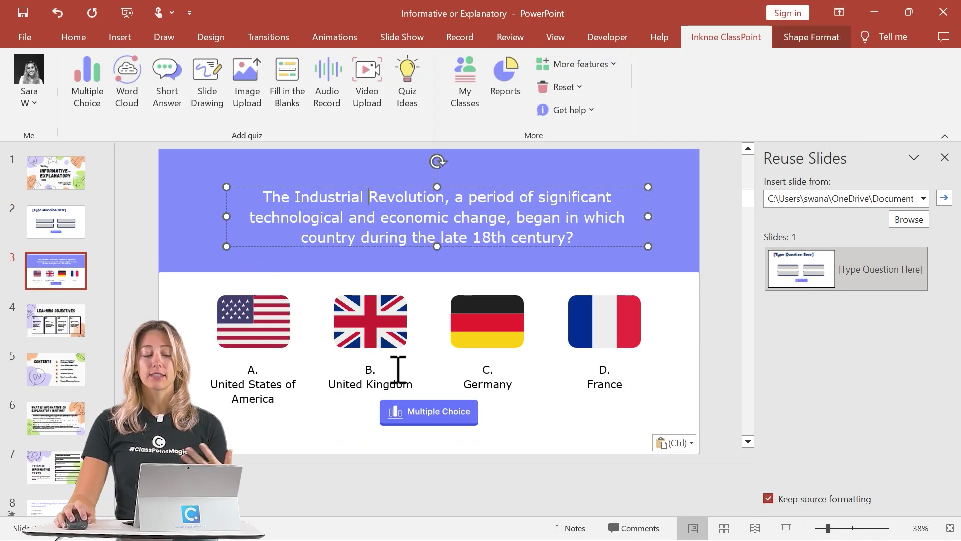